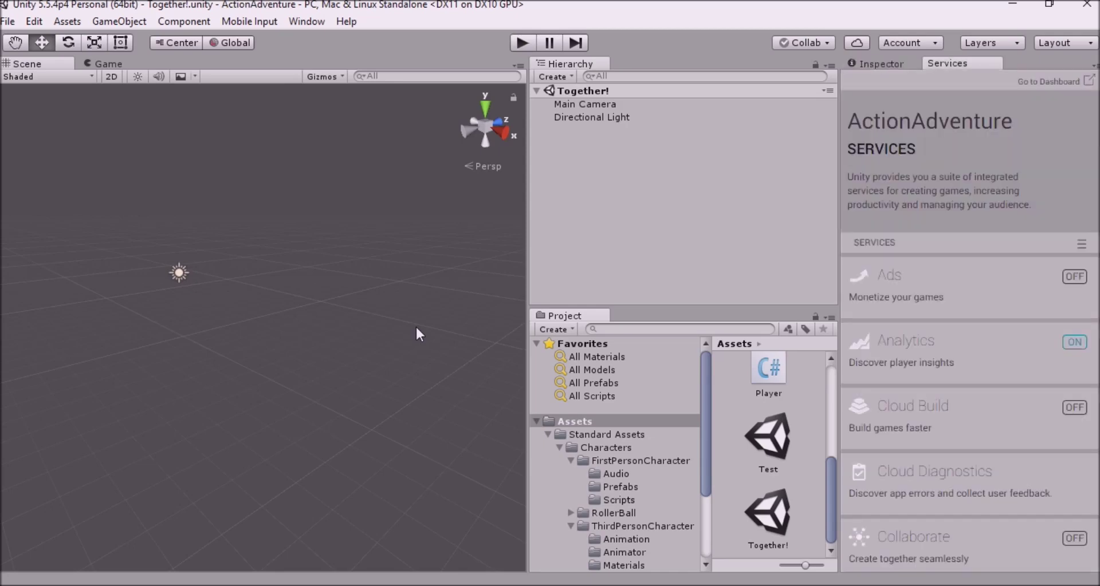
# - Add a terrain to the Together! scene, with the Inspector shown for editing its properties
pyautogui.click(866, 67)
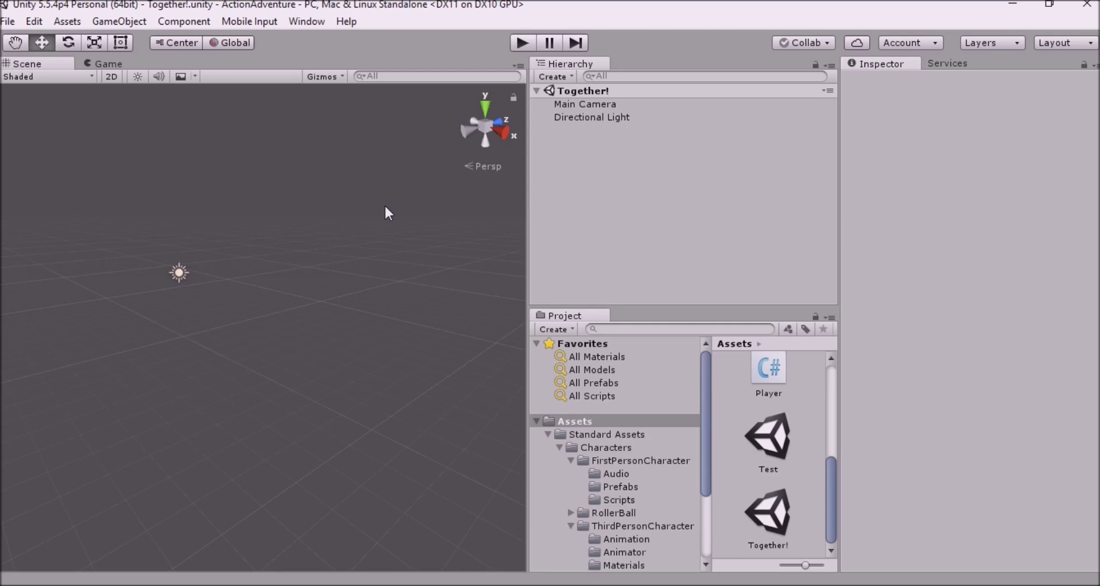
pyautogui.scroll(-3, 380, 212)
pyautogui.scroll(-4, 195, 252)
pyautogui.scroll(3, 194, 250)
pyautogui.click(564, 83)
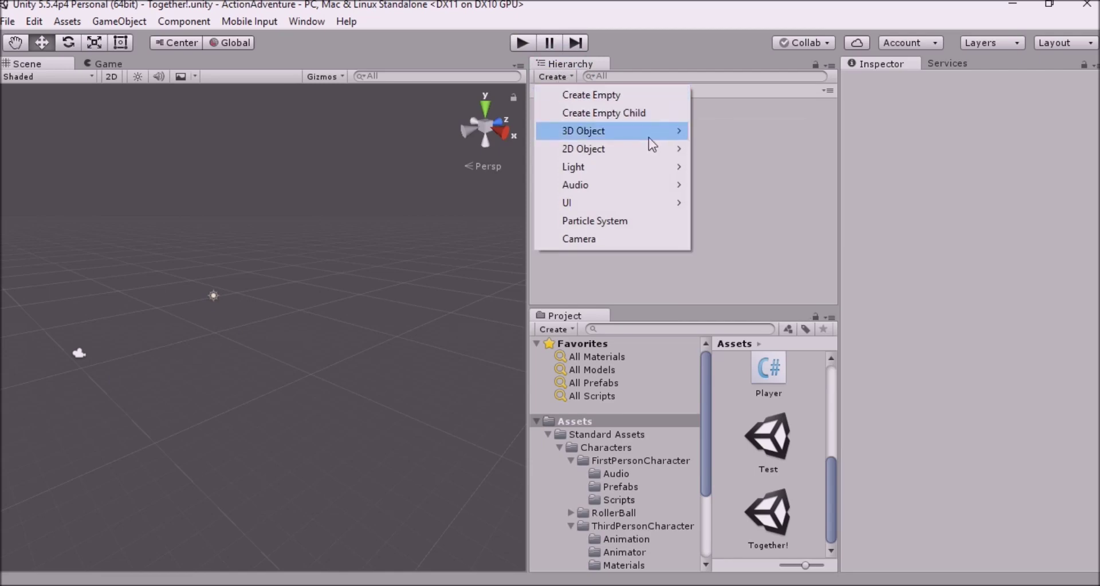
pyautogui.moveTo(658, 126)
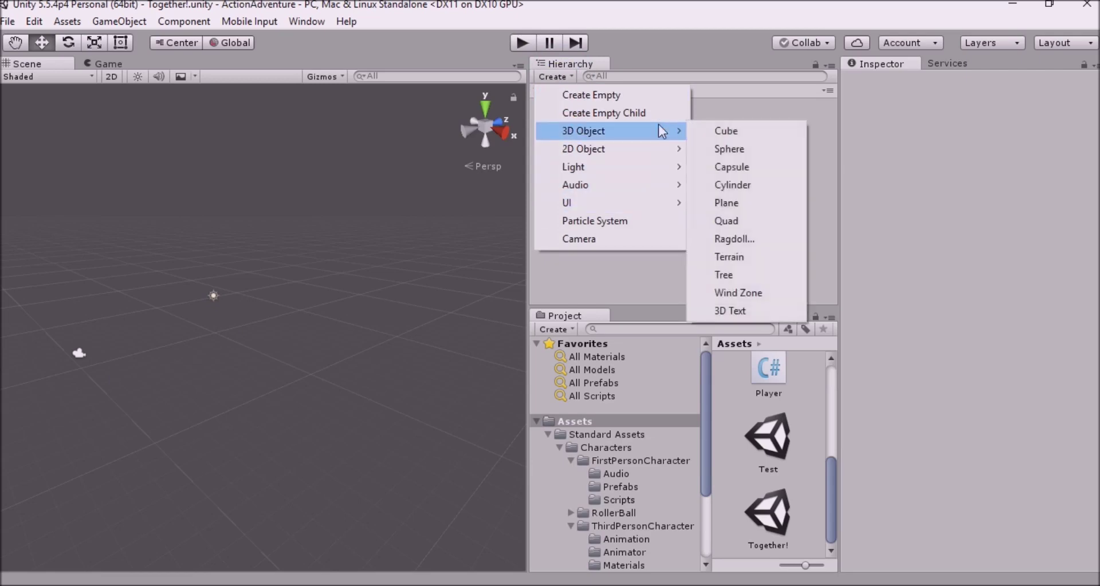
pyautogui.click(743, 262)
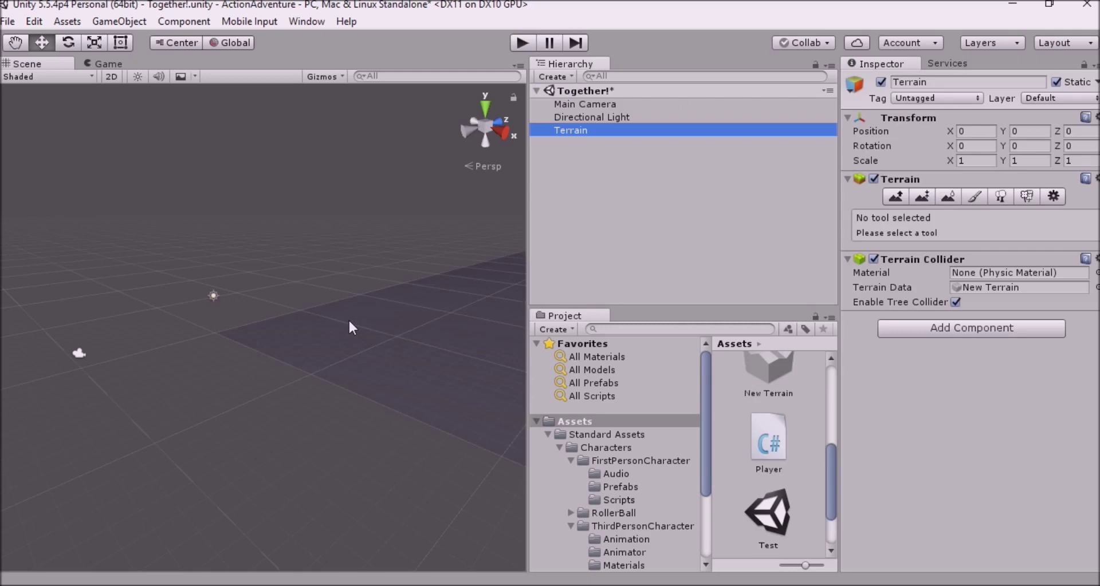
pyautogui.scroll(-5, 349, 322)
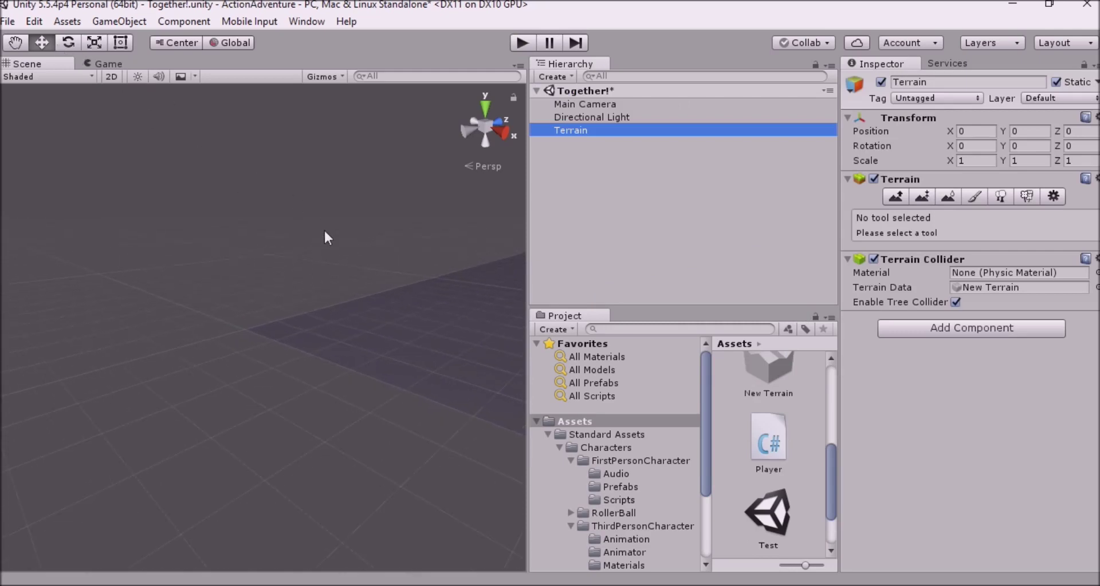
pyautogui.scroll(3, 364, 252)
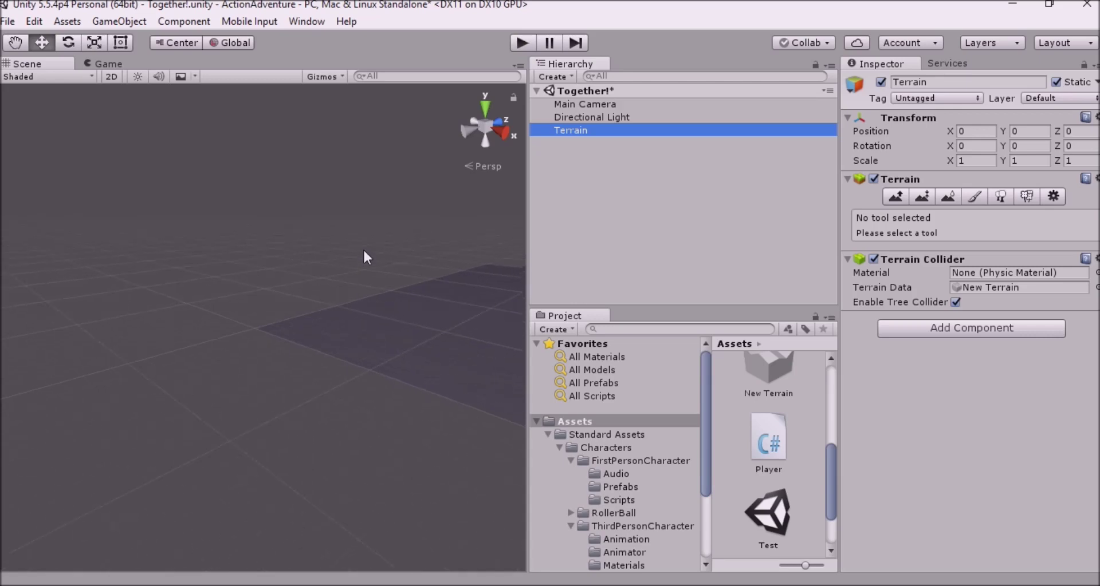
pyautogui.moveTo(366, 257); pyautogui.dragTo(201, 308, button='middle')
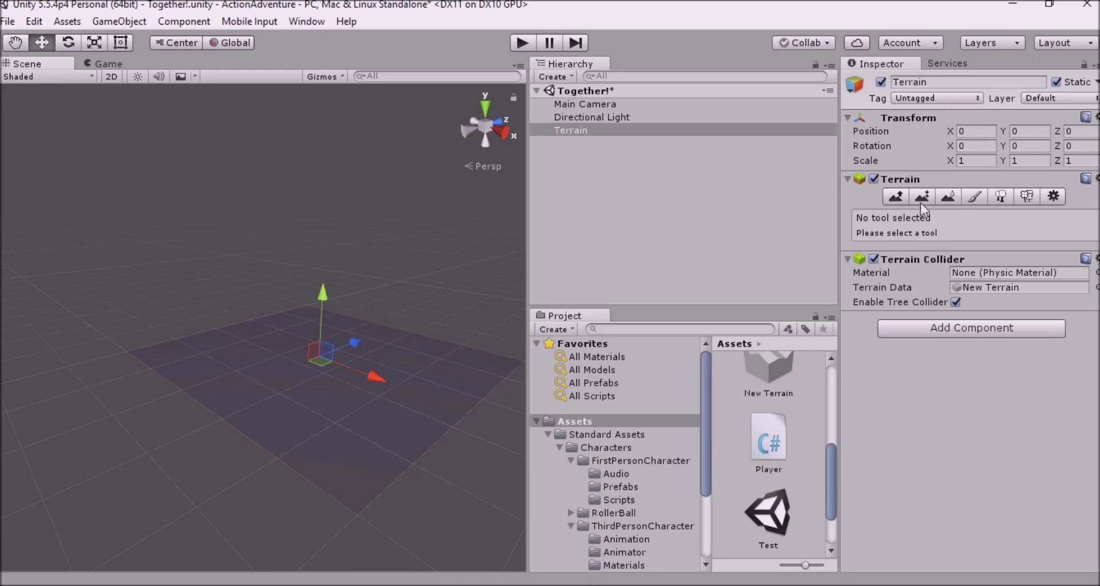
# - Examine the terrain's settings and its height, smoothing, texture painting, tree and detail tools
pyautogui.click(1056, 199)
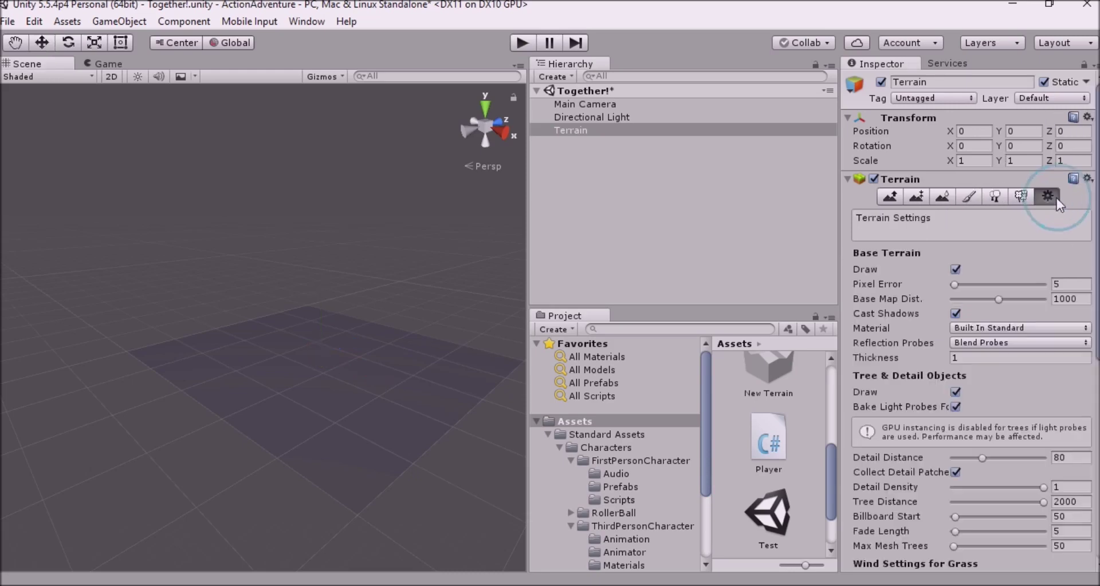
pyautogui.scroll(-5, 1010, 356)
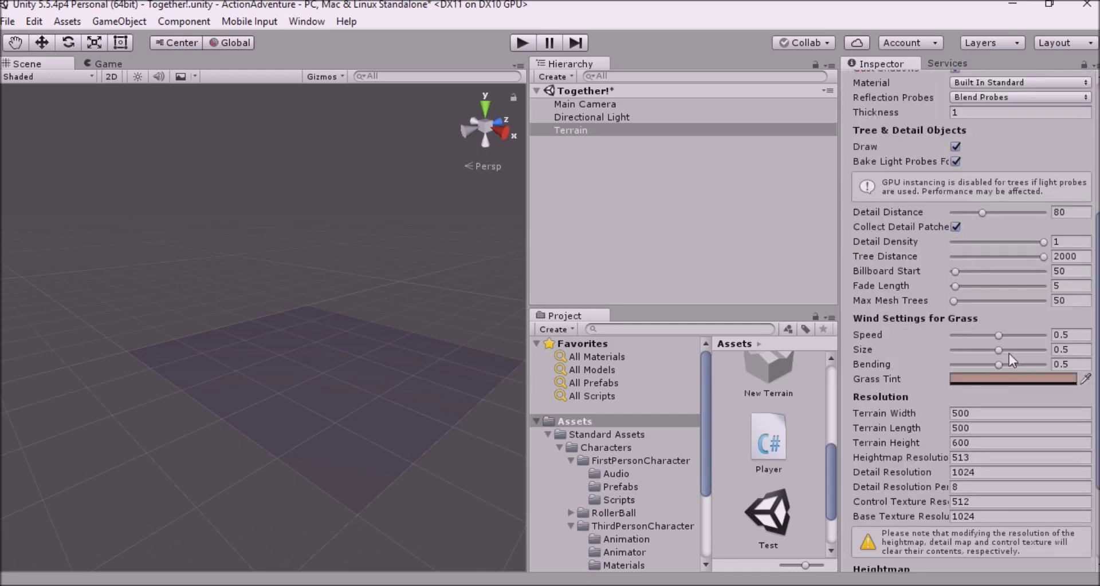
pyautogui.click(610, 130)
pyautogui.scroll(5, 1015, 258)
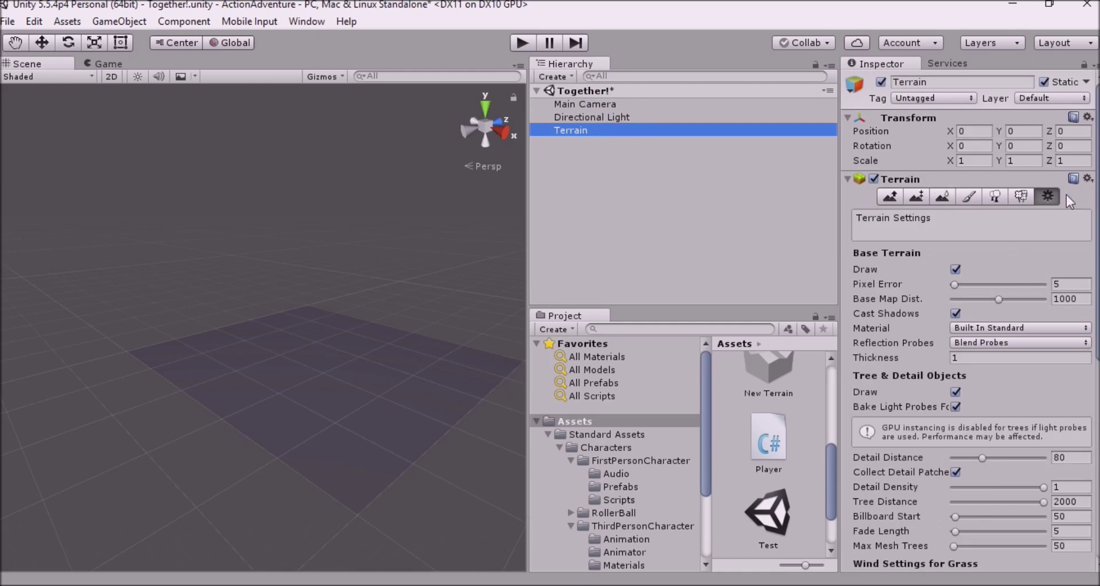
pyautogui.click(891, 197)
pyautogui.click(924, 196)
pyautogui.click(948, 196)
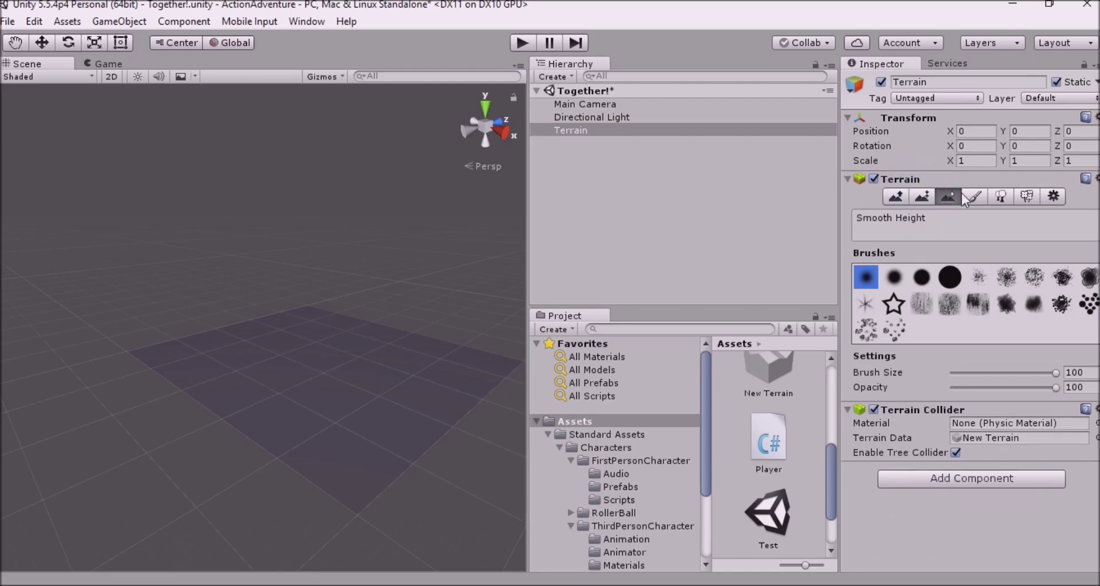
pyautogui.click(974, 197)
pyautogui.click(997, 197)
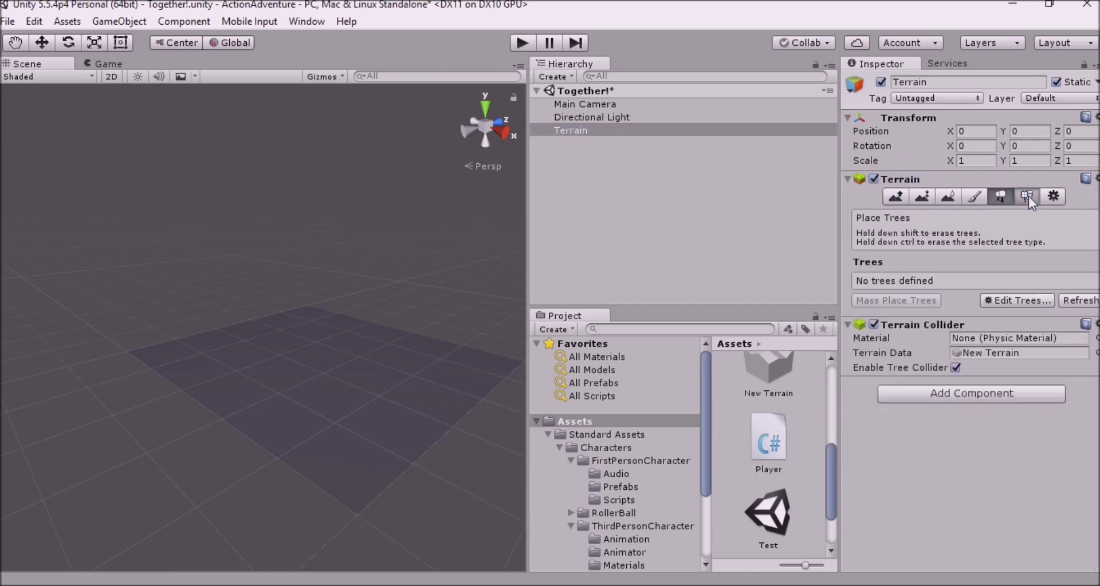
pyautogui.click(1026, 197)
# - Set the terrain's width and length to 250 each in its resolution settings
pyautogui.click(1048, 196)
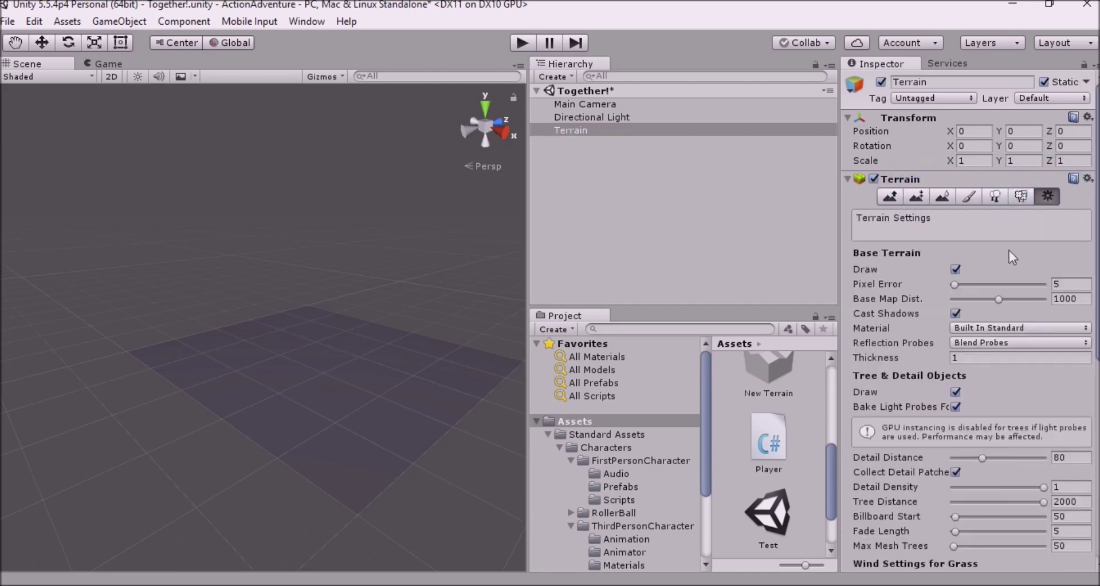
pyautogui.scroll(-5, 1059, 301)
pyautogui.scroll(-2, 1059, 302)
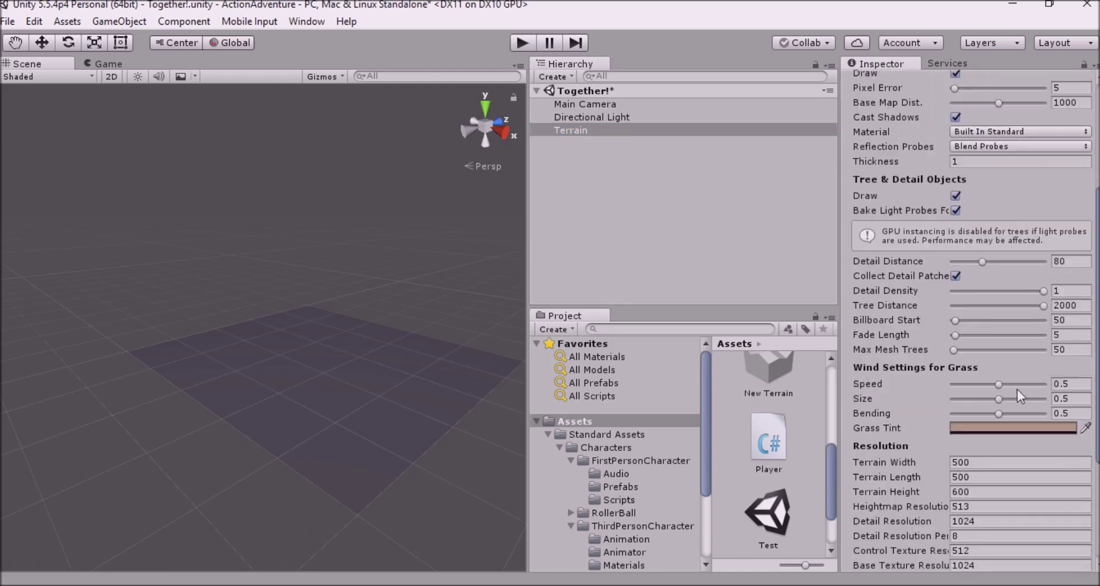
pyautogui.scroll(-4, 966, 416)
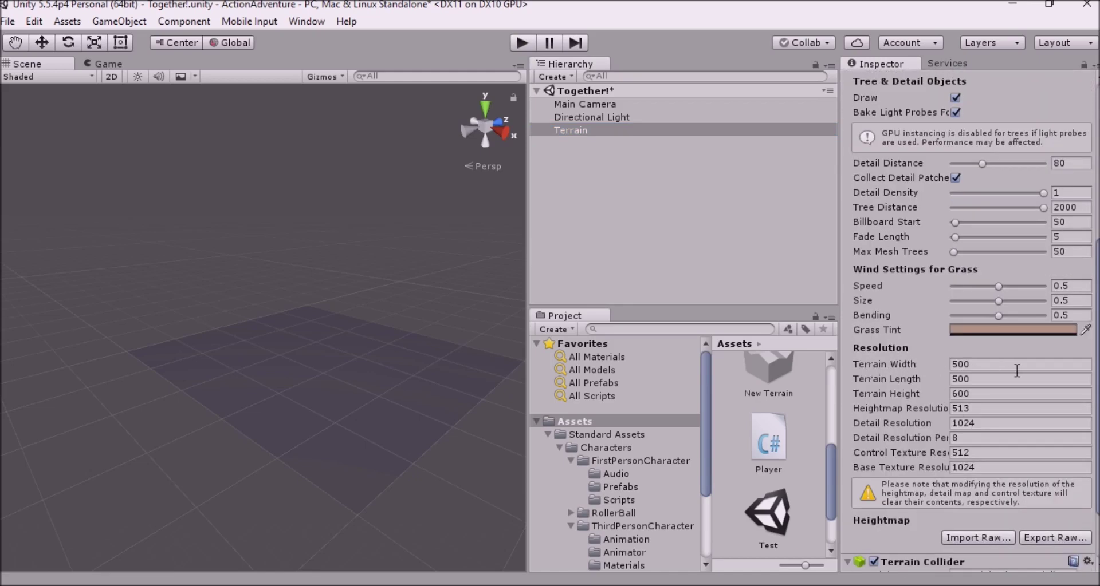
pyautogui.click(980, 365)
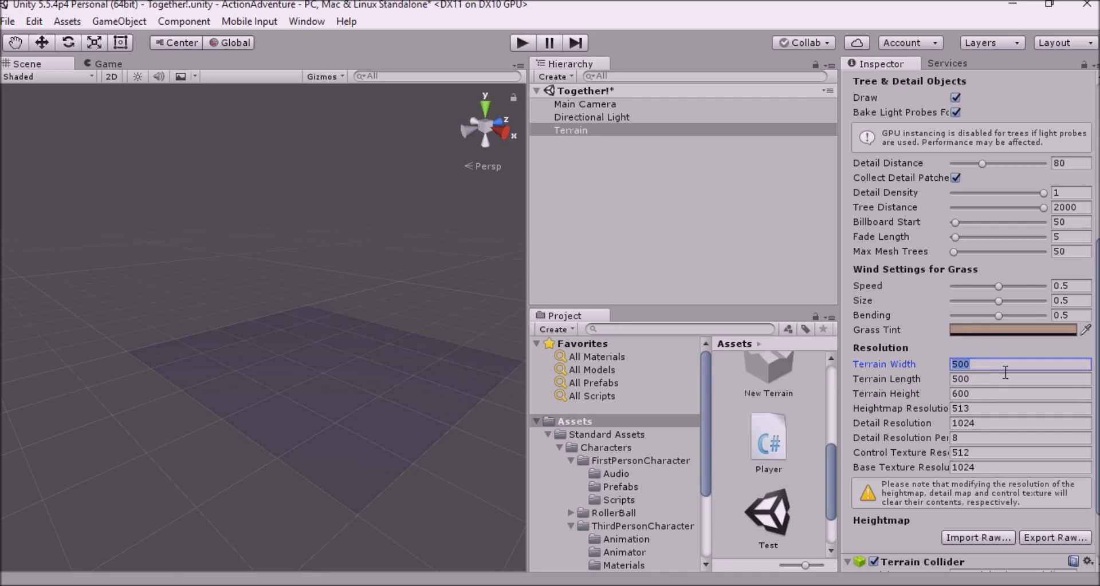
pyautogui.write('2')
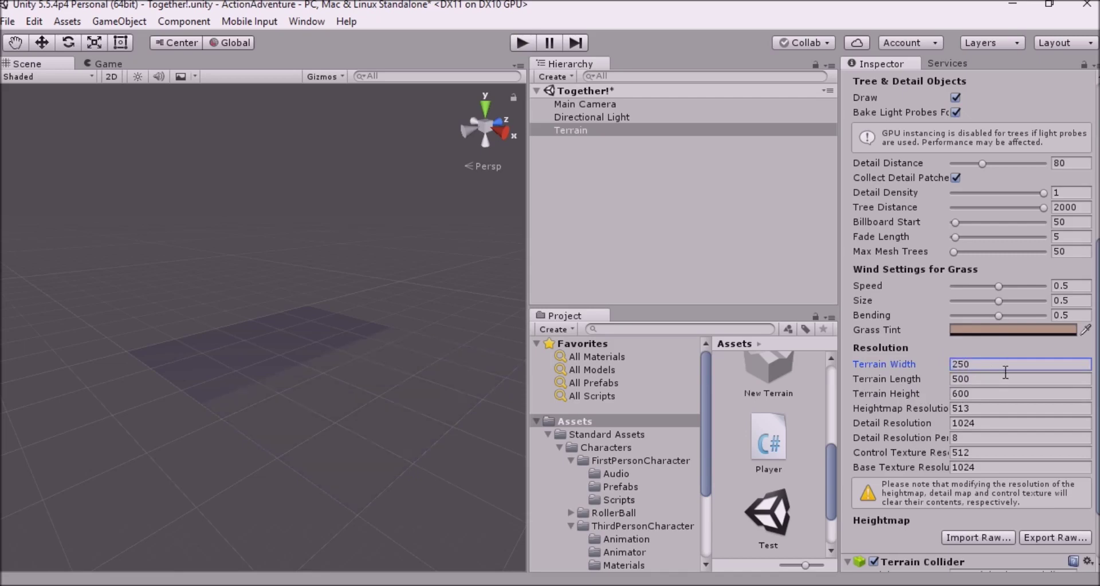
pyautogui.click(992, 379)
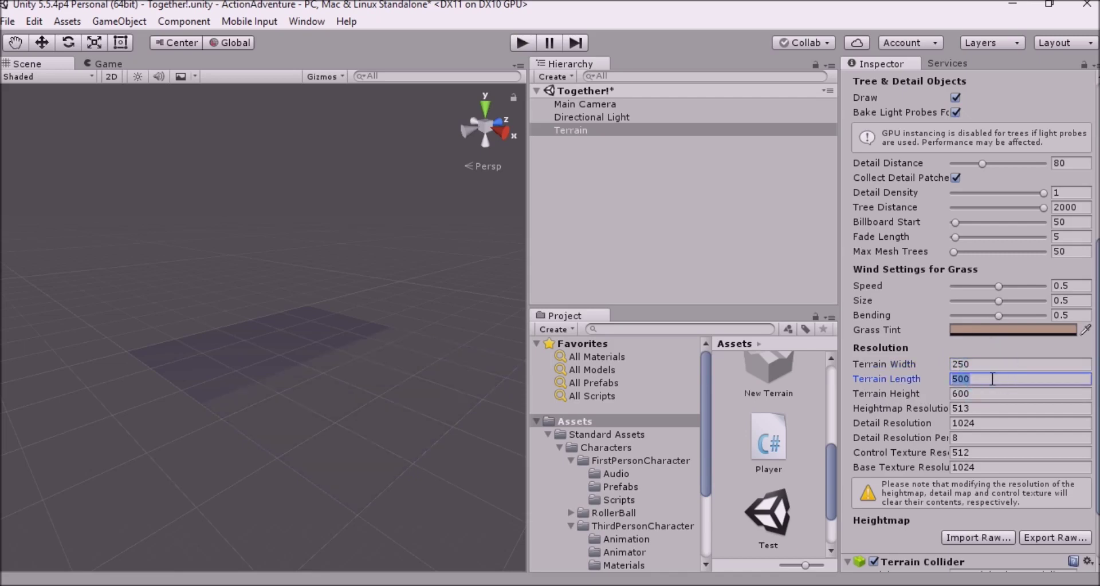
pyautogui.write('2')
pyautogui.press('Return')
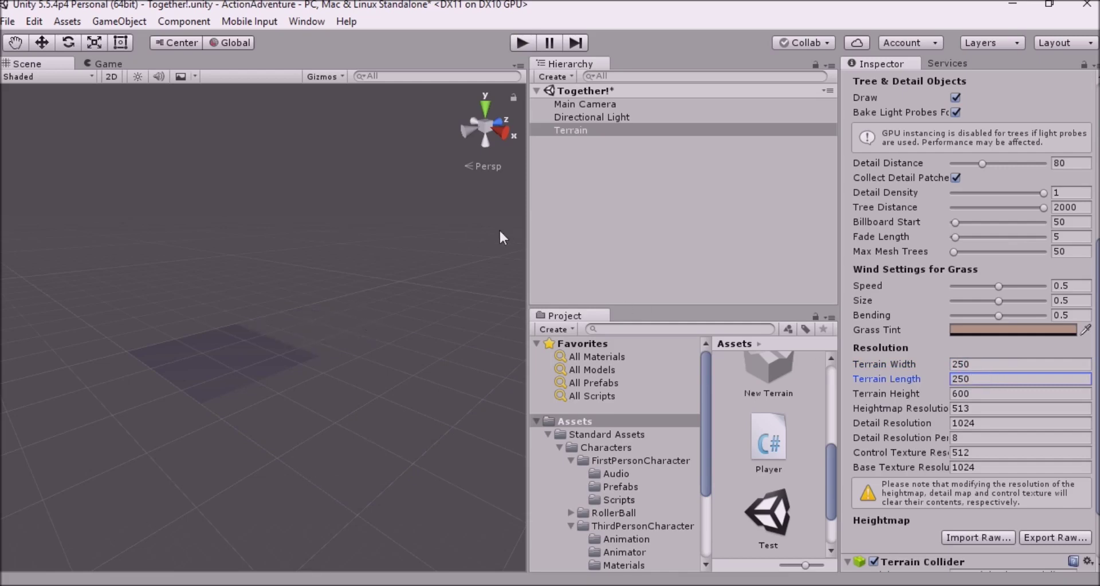
pyautogui.click(553, 130)
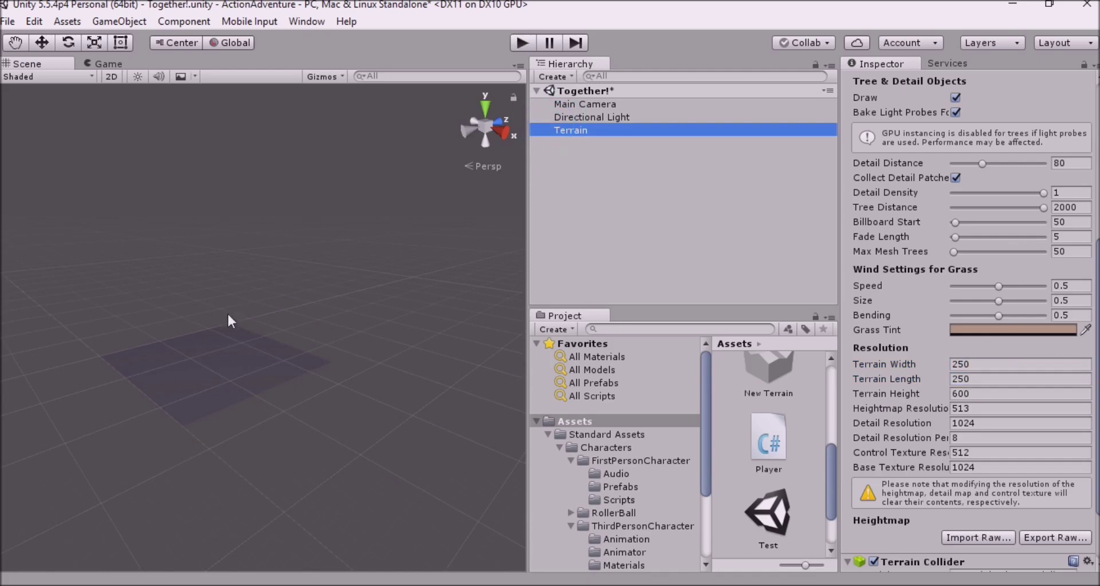
pyautogui.scroll(3, 227, 315)
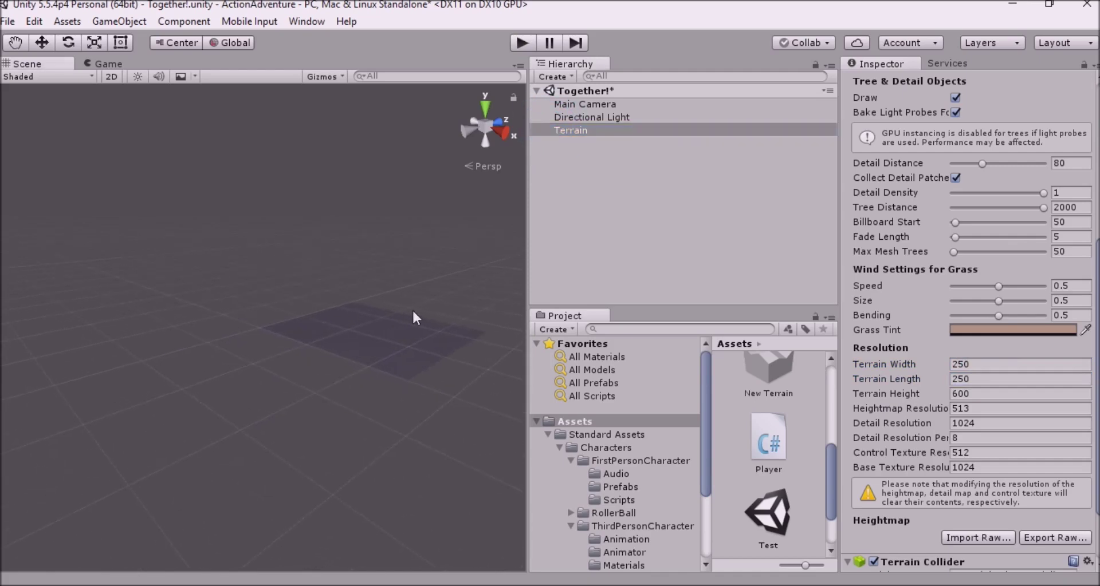
pyautogui.moveTo(413, 313); pyautogui.dragTo(259, 298, button='middle')
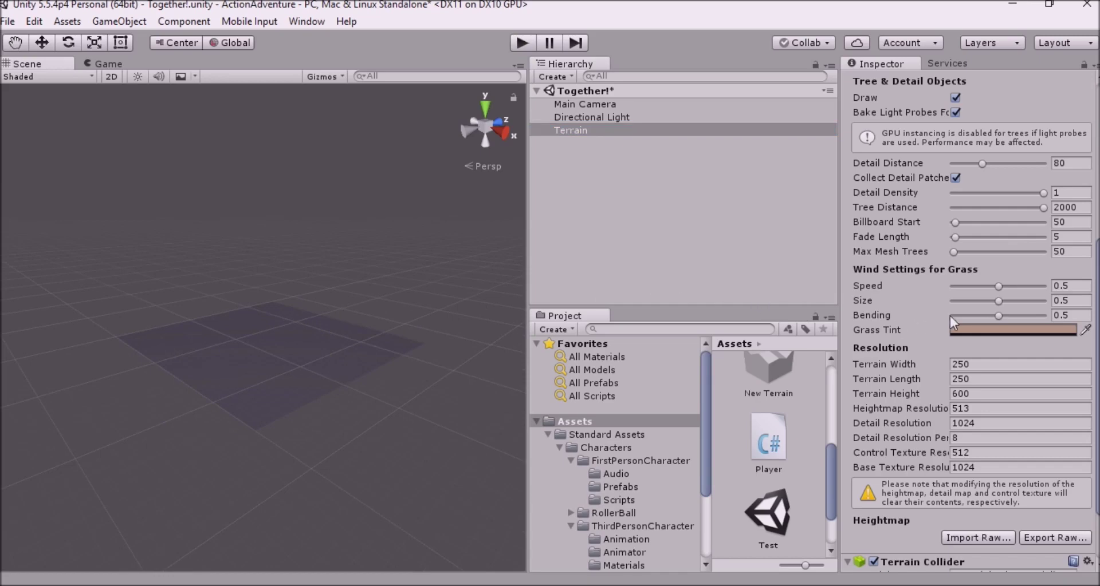
pyautogui.scroll(-3, 950, 316)
pyautogui.scroll(8, 950, 321)
pyautogui.scroll(5, 949, 317)
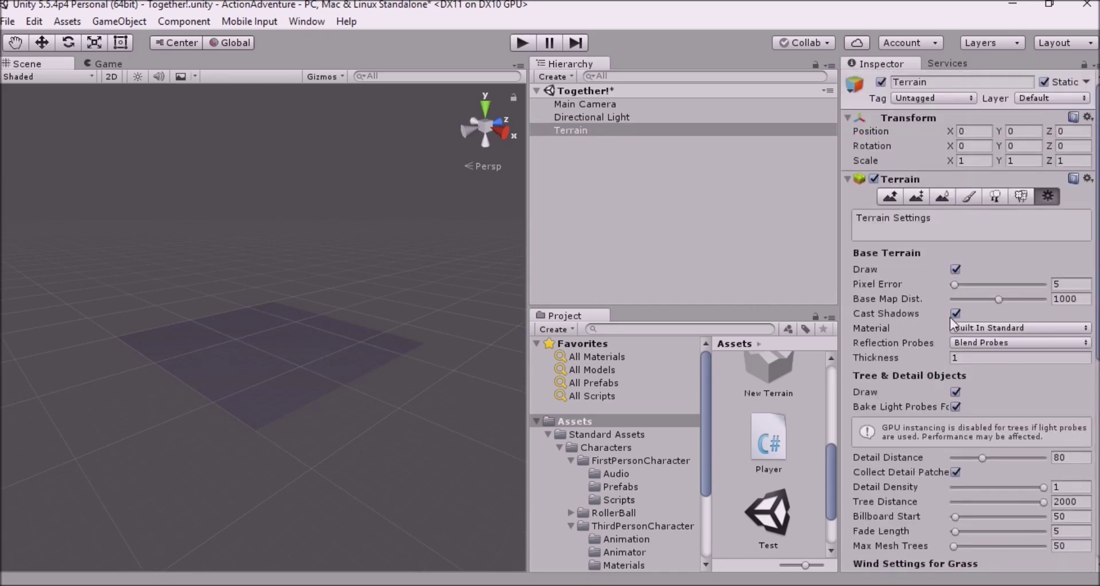
# - Add a 3D capsule as a separate object in the scene
pyautogui.click(595, 203)
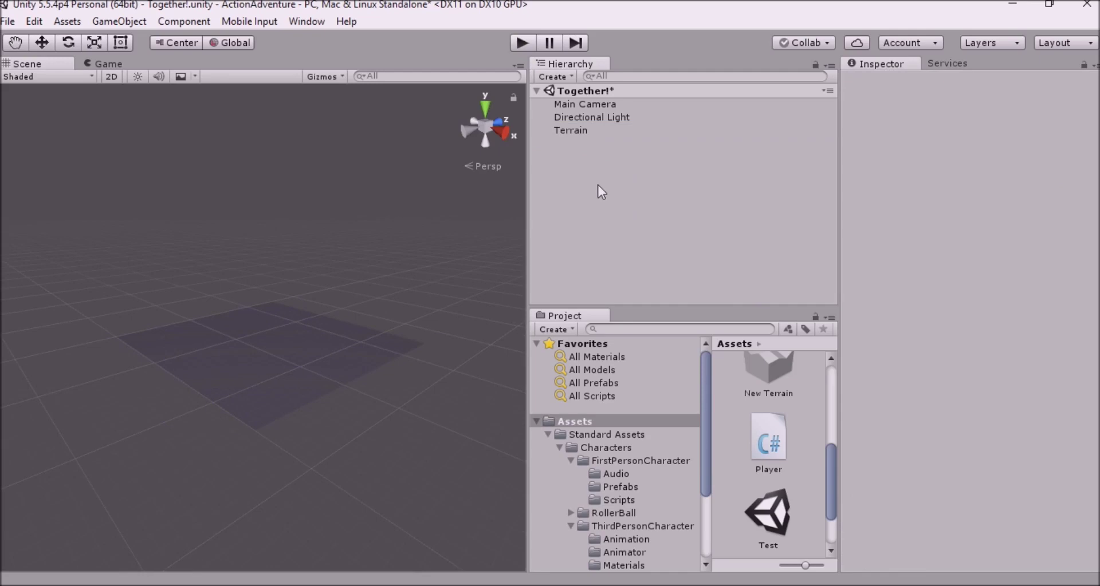
pyautogui.rightClick(597, 185)
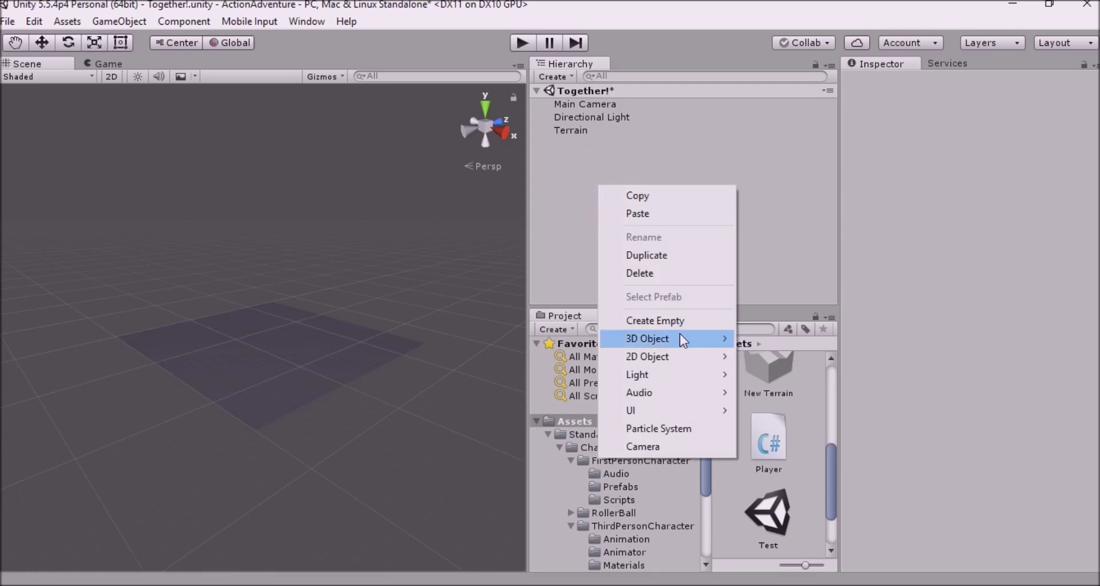
pyautogui.moveTo(682, 335)
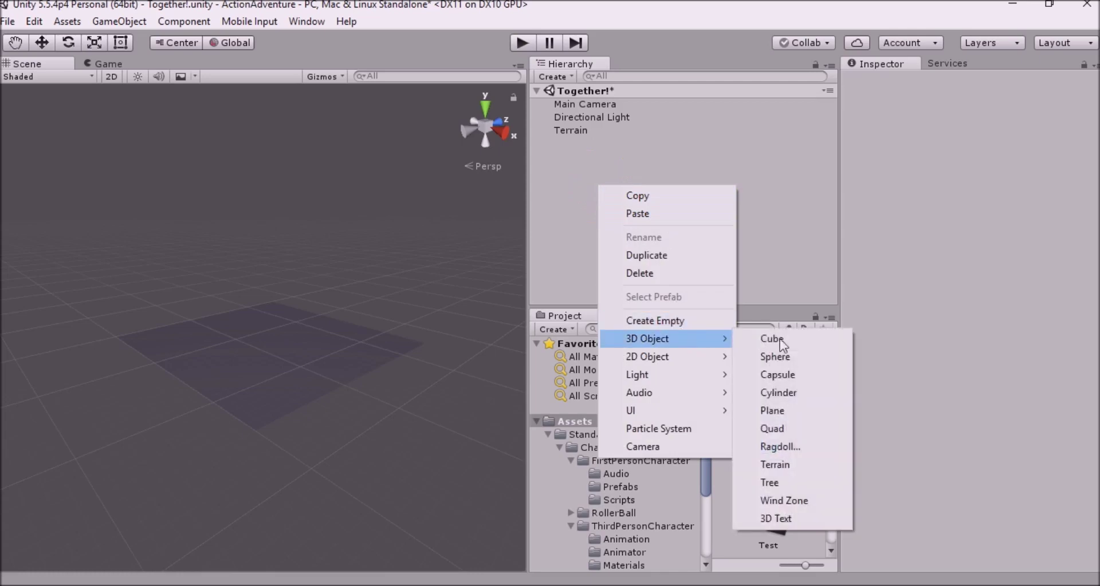
pyautogui.click(786, 382)
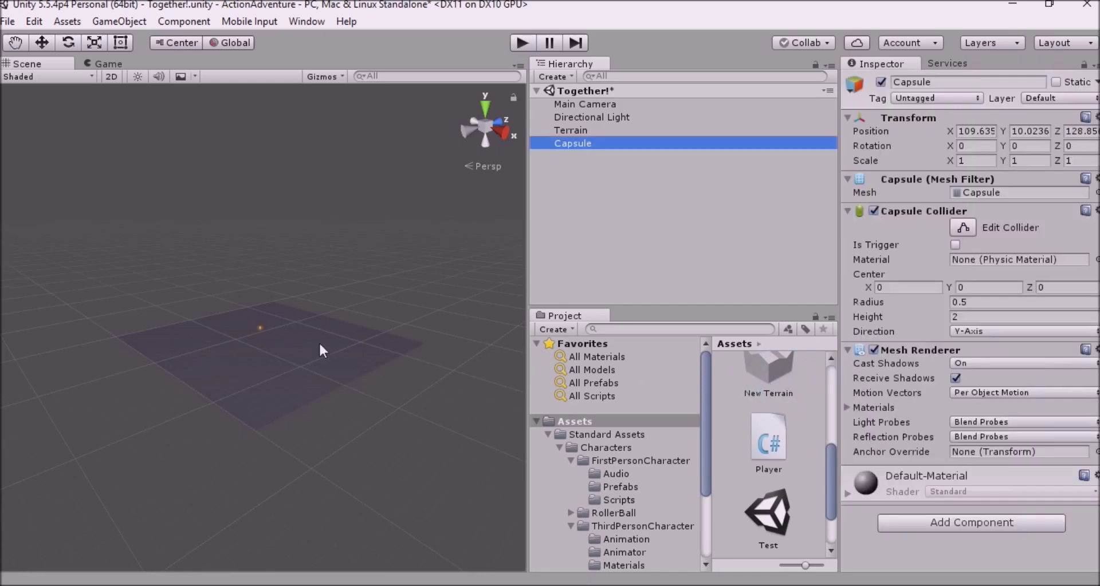
# - Inspect the capsule's position relative to the terrain from close up and from several angles
pyautogui.scroll(13, 320, 345)
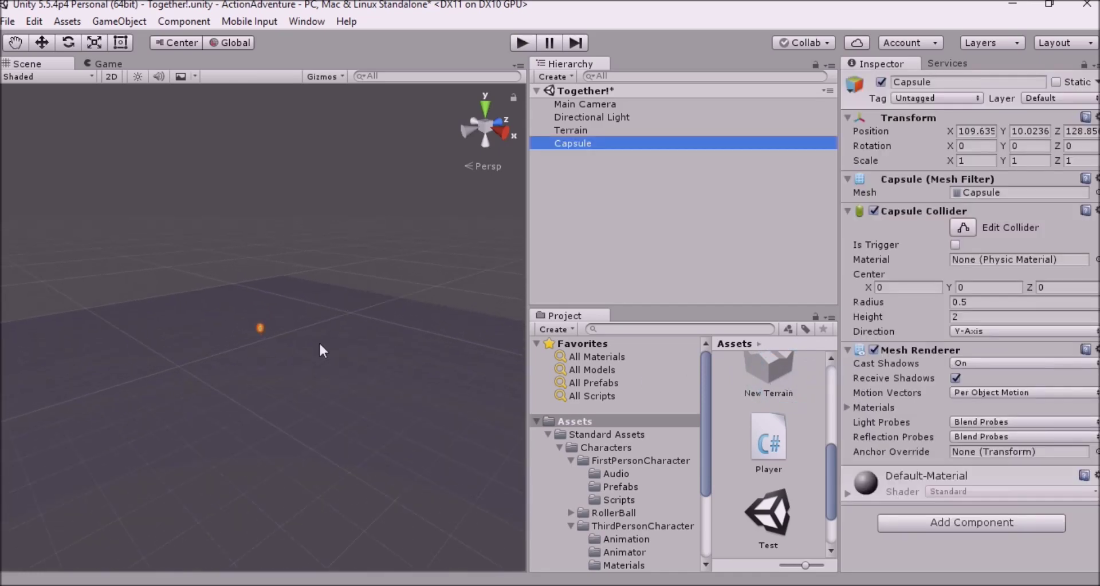
pyautogui.scroll(10, 319, 345)
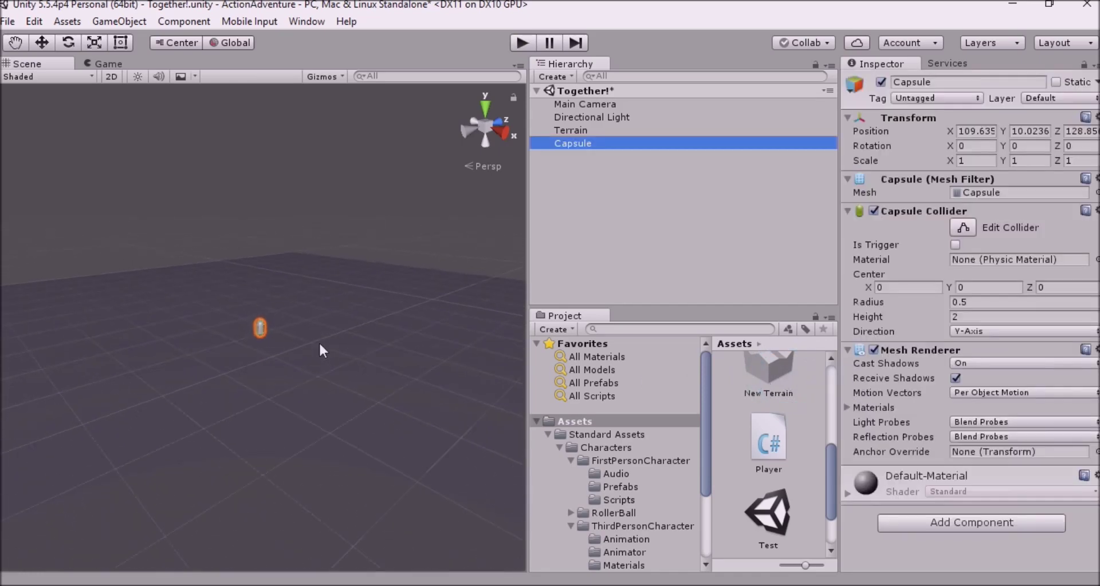
pyautogui.scroll(6, 318, 341)
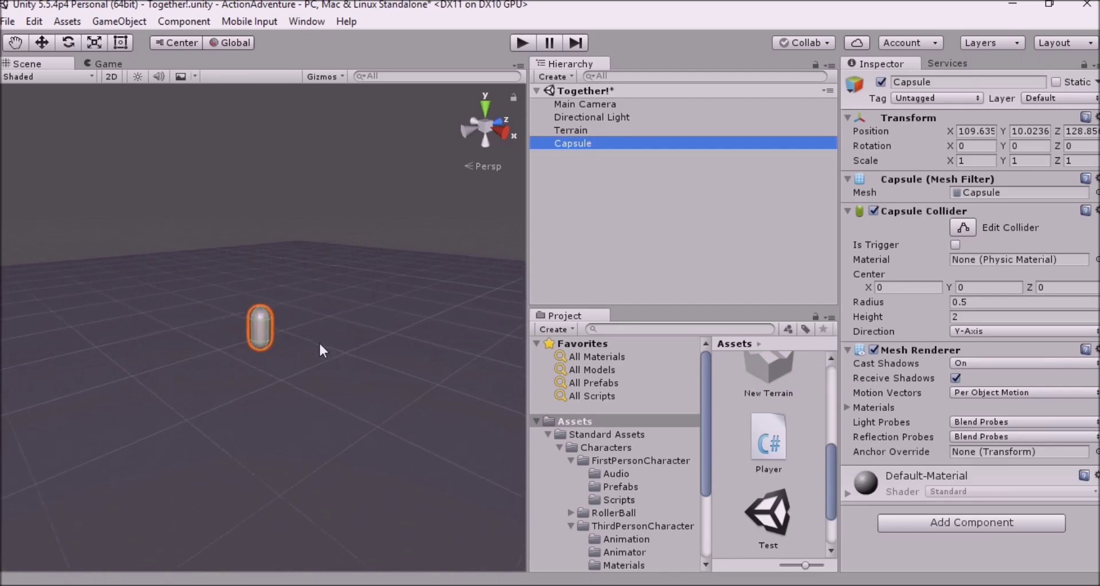
pyautogui.moveTo(318, 343); pyautogui.dragTo(327, 126, button='middle')
pyautogui.moveTo(286, 312); pyautogui.dragTo(284, 363, button='middle')
pyautogui.scroll(-5, 277, 394)
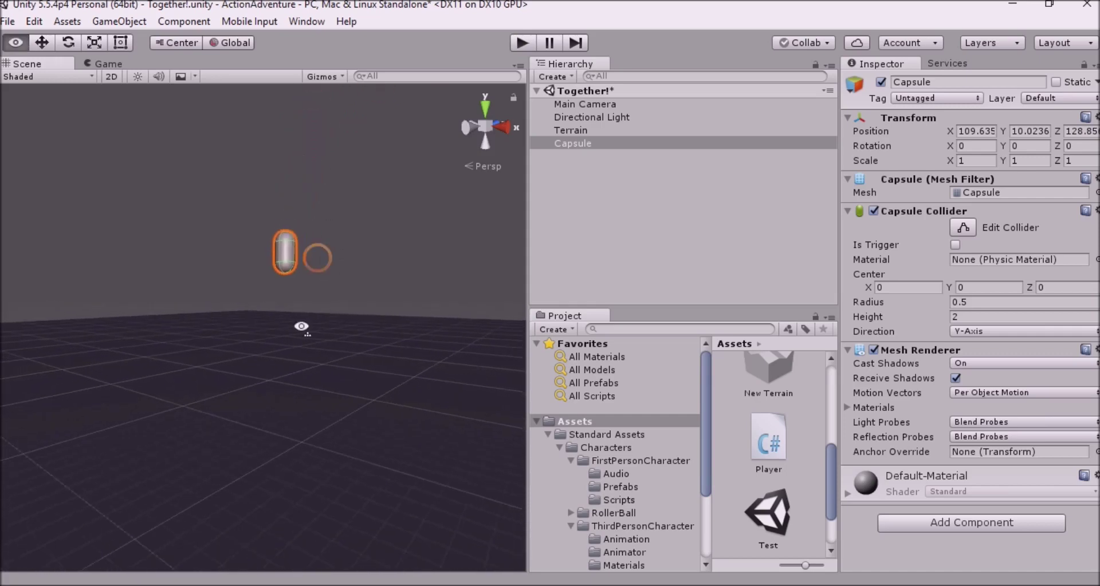
pyautogui.keyDown('alt'); pyautogui.moveTo(279, 394); pyautogui.dragTo(351, 240); pyautogui.keyUp('alt')
pyautogui.moveTo(350, 247); pyautogui.dragTo(313, 385, button='middle')
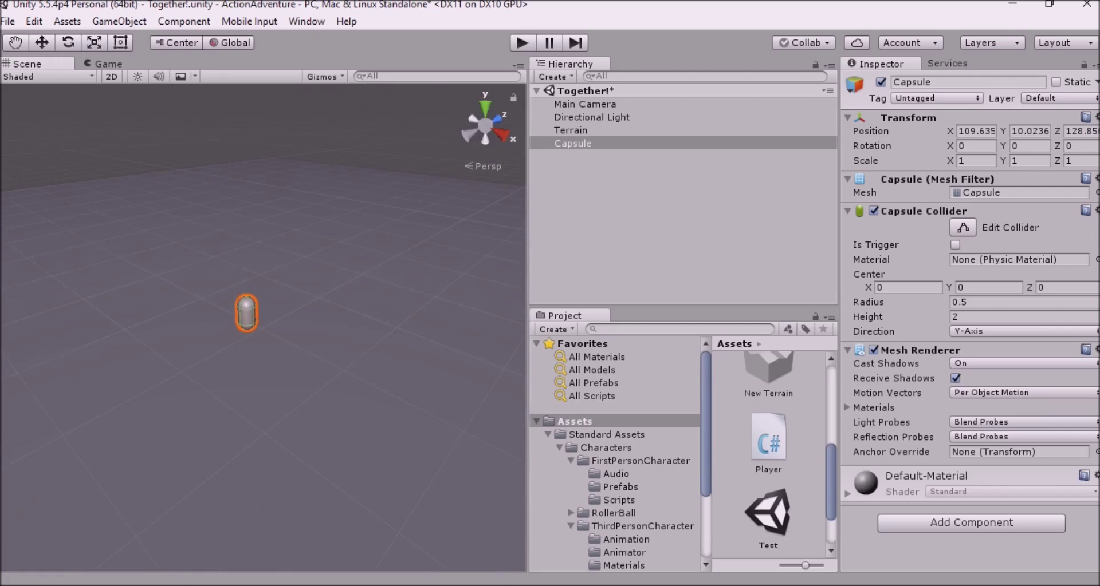
# - Add a Rigidbody physics component to the capsule and bring its properties into view
pyautogui.click(960, 523)
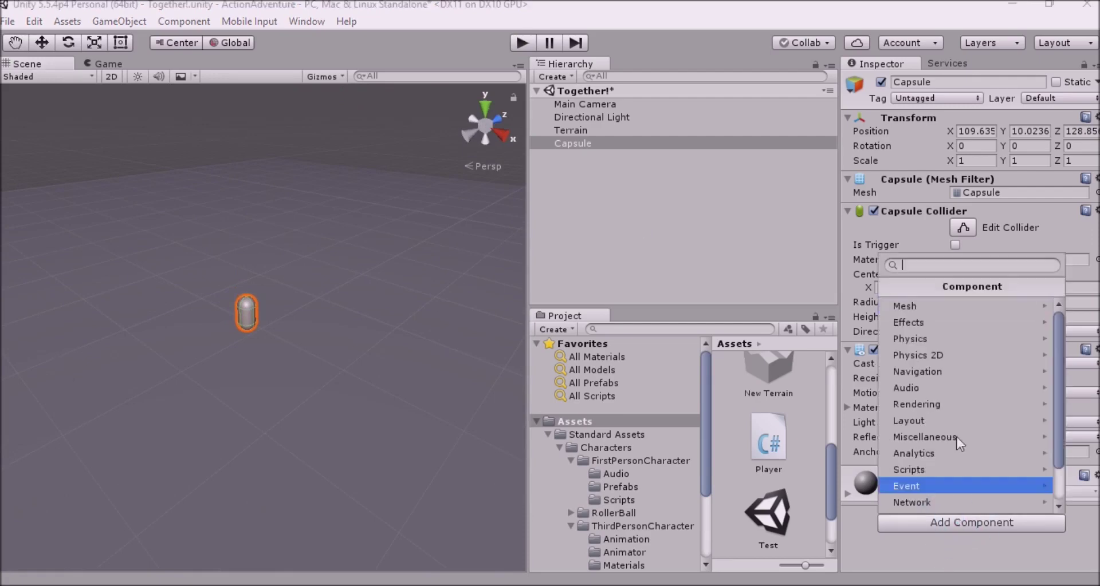
pyautogui.click(946, 342)
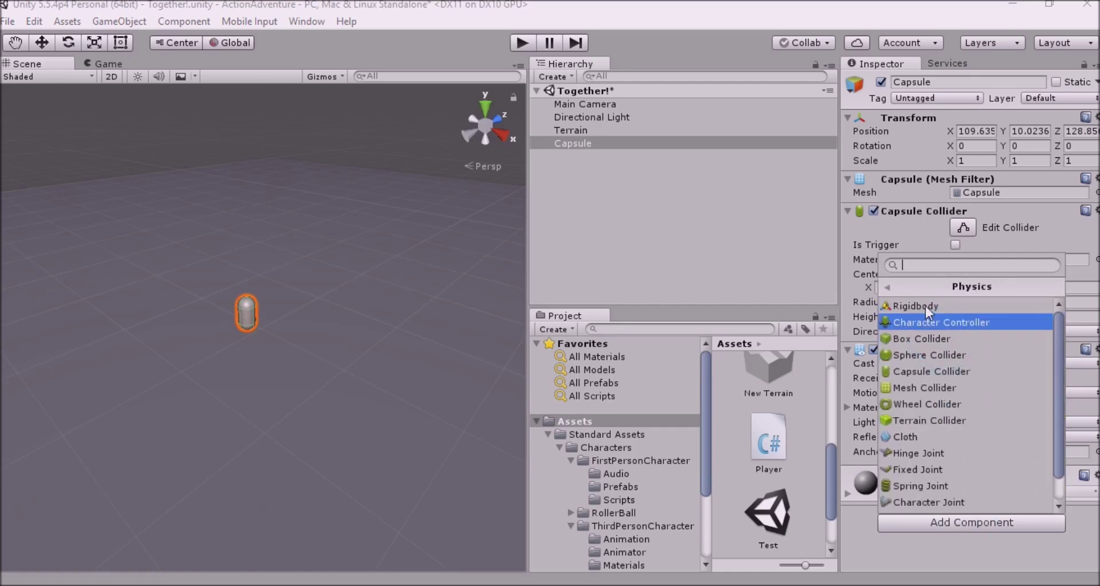
pyautogui.click(926, 307)
pyautogui.scroll(-3, 992, 386)
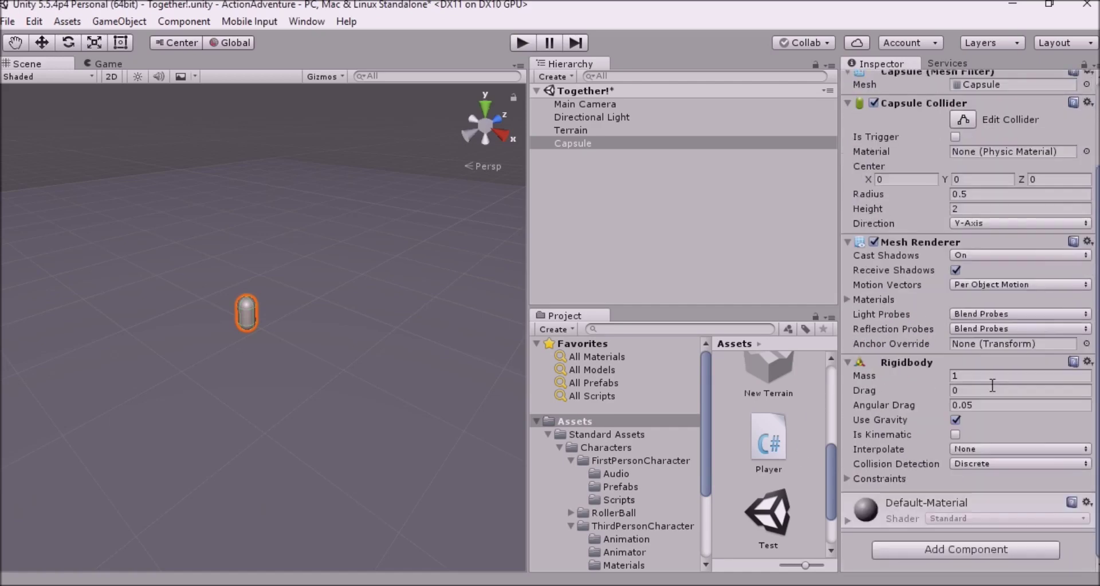
pyautogui.scroll(1, 967, 354)
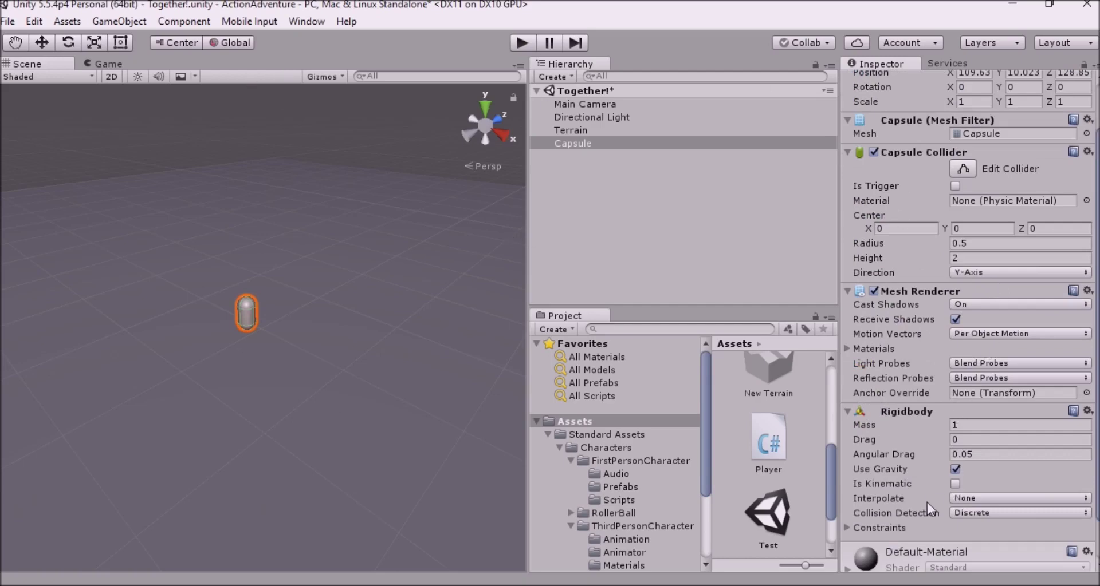
pyautogui.scroll(-1, 926, 502)
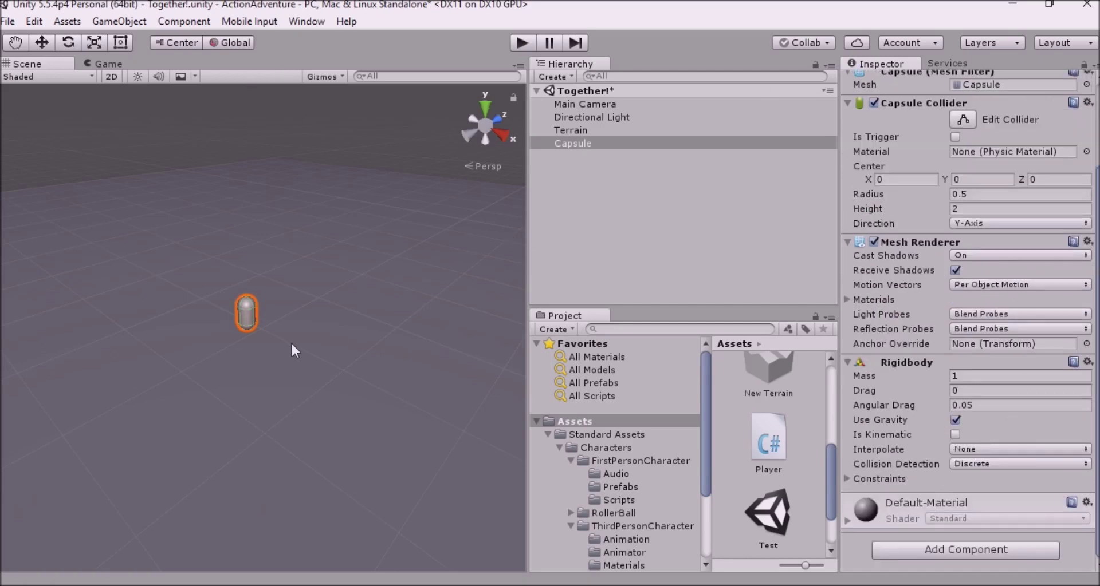
# - Move the Main Camera onto the terrain near the capsule, to about X 116.3, Z 108
pyautogui.moveTo(245, 385); pyautogui.dragTo(308, 310, button='middle')
pyautogui.scroll(-5, 429, 314)
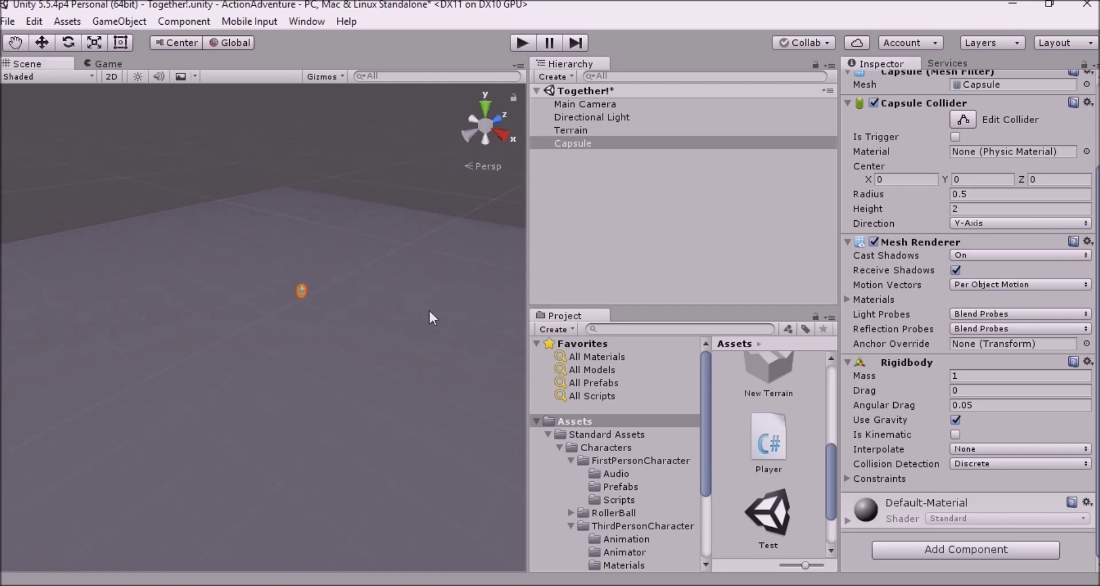
pyautogui.scroll(-5, 429, 312)
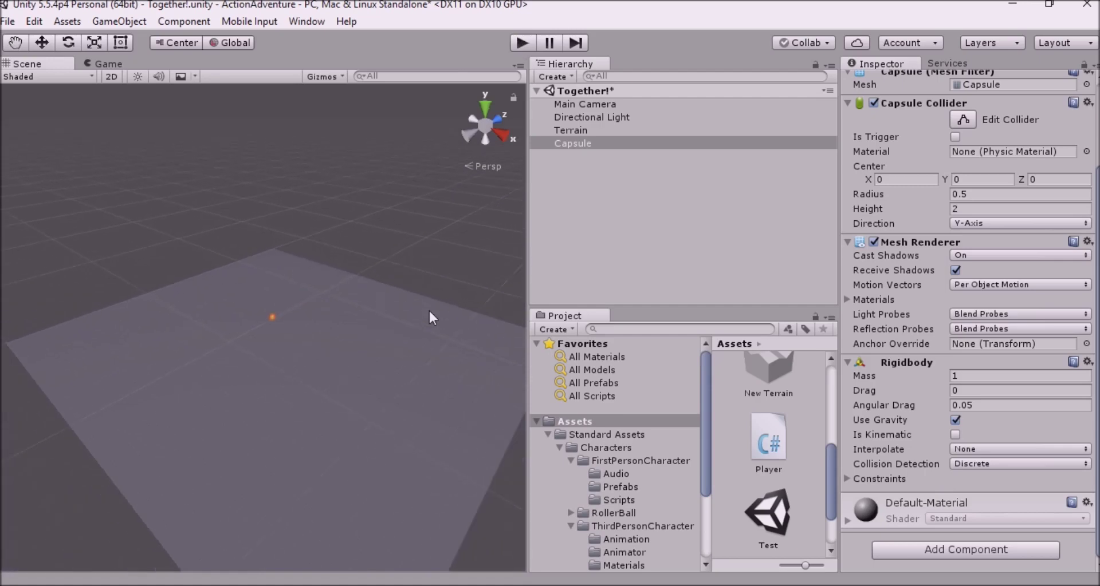
pyautogui.scroll(-3, 429, 312)
pyautogui.click(576, 99)
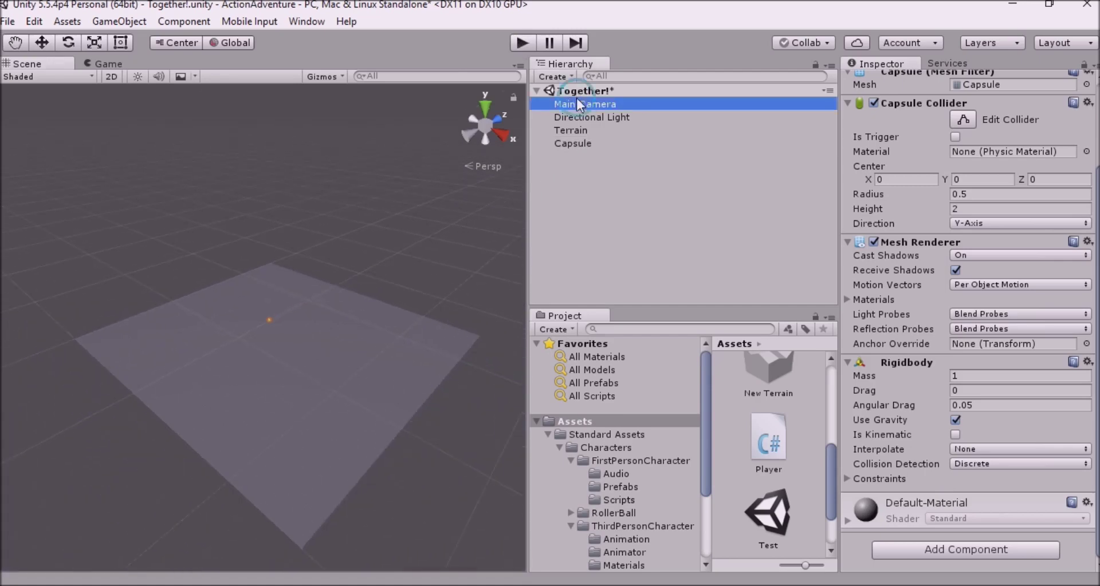
pyautogui.click(42, 42)
pyautogui.moveTo(84, 371); pyautogui.dragTo(356, 460)
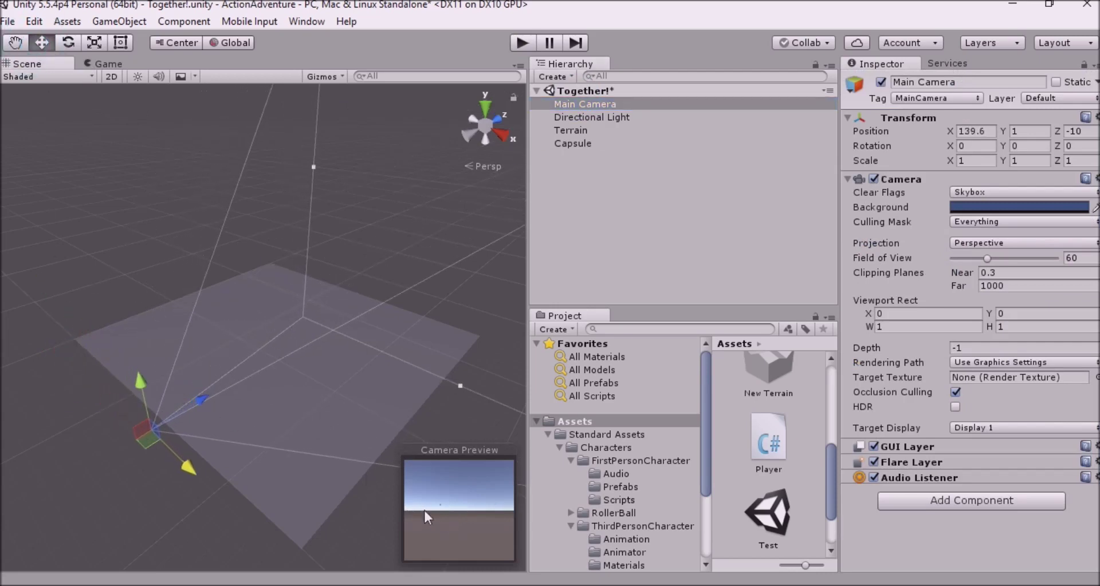
pyautogui.moveTo(181, 465); pyautogui.dragTo(401, 358)
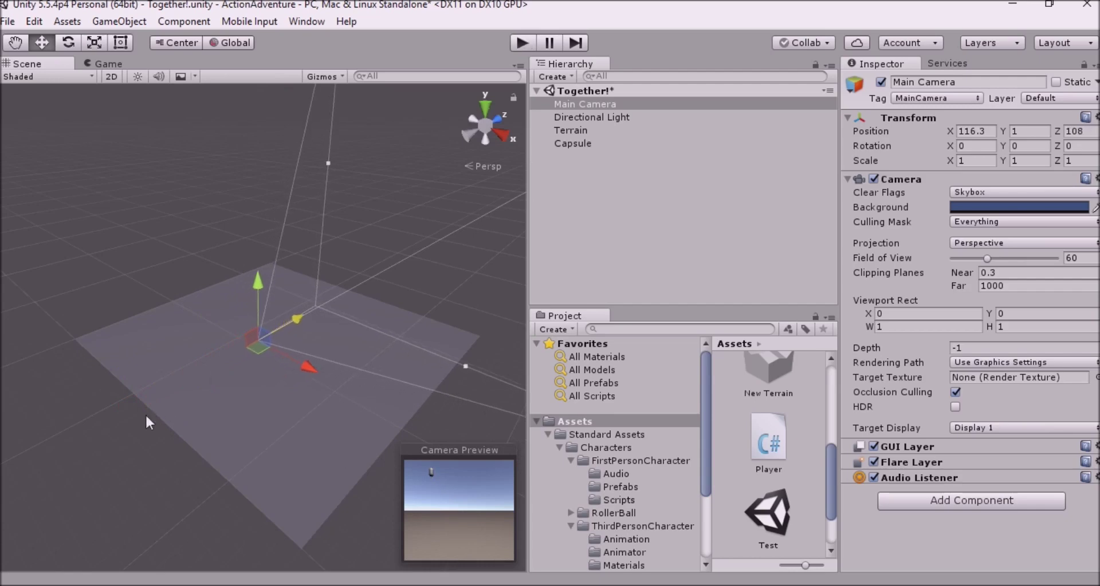
# - Play-test the capsule's fall, stop the test, and move the Main Camera farther back to about X 84.6, Z 70.6
pyautogui.click(522, 42)
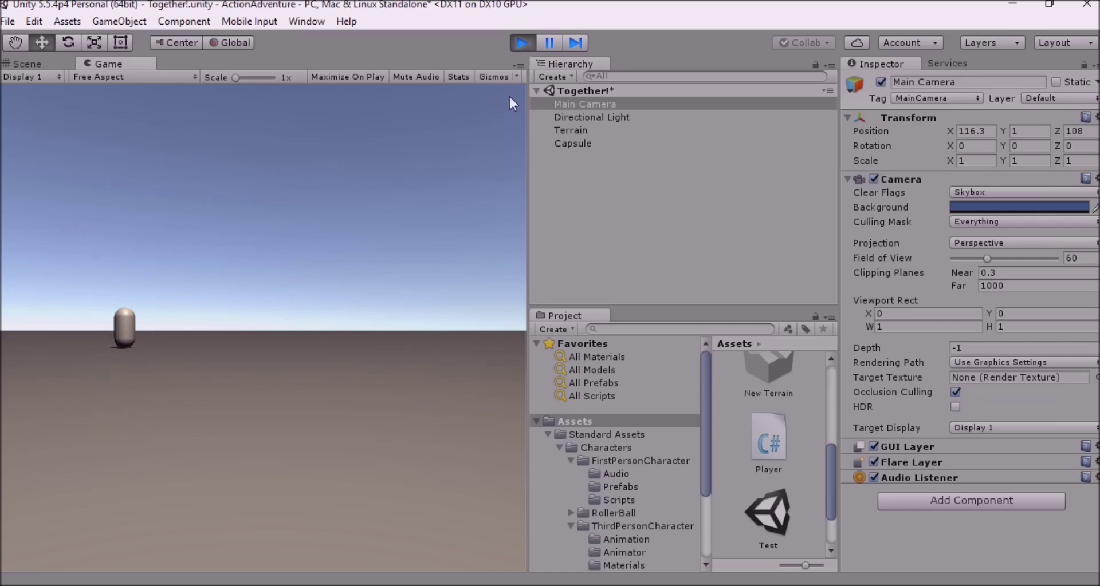
pyautogui.click(518, 44)
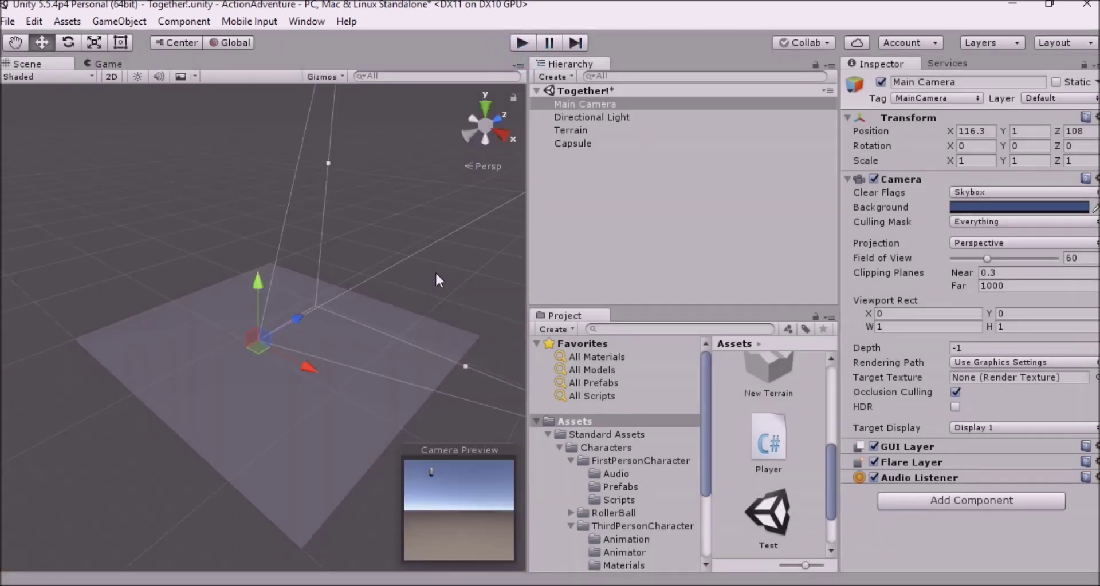
pyautogui.scroll(-1, 353, 362)
pyautogui.moveTo(296, 322); pyautogui.dragTo(266, 341)
pyautogui.moveTo(271, 392); pyautogui.dragTo(241, 370)
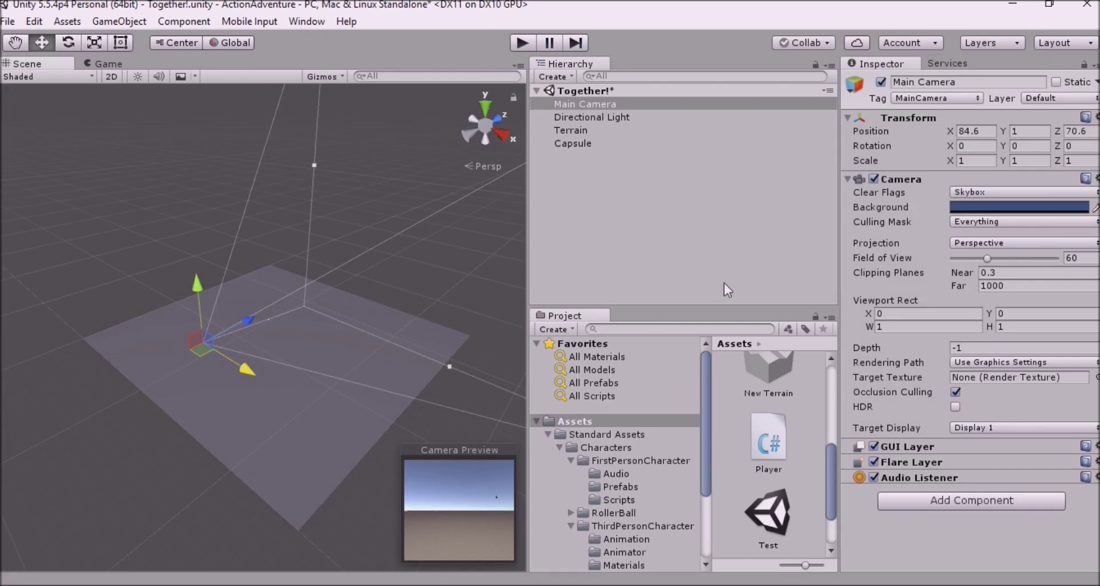
# - Add GroundTexture as the terrain's albedo paint texture with the default 15 by 15 tiling size
pyautogui.click(570, 130)
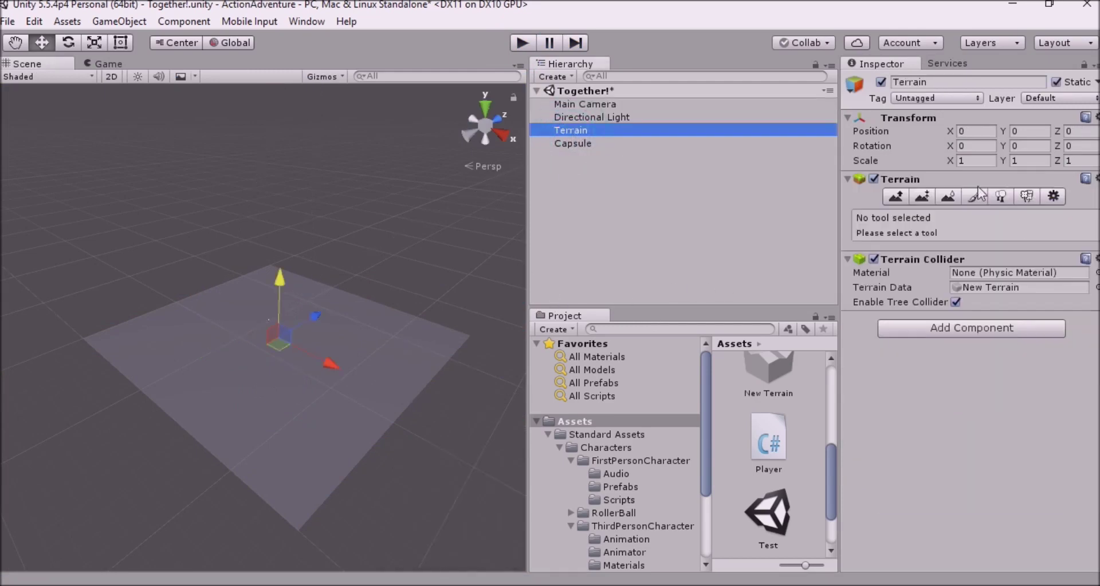
pyautogui.click(974, 197)
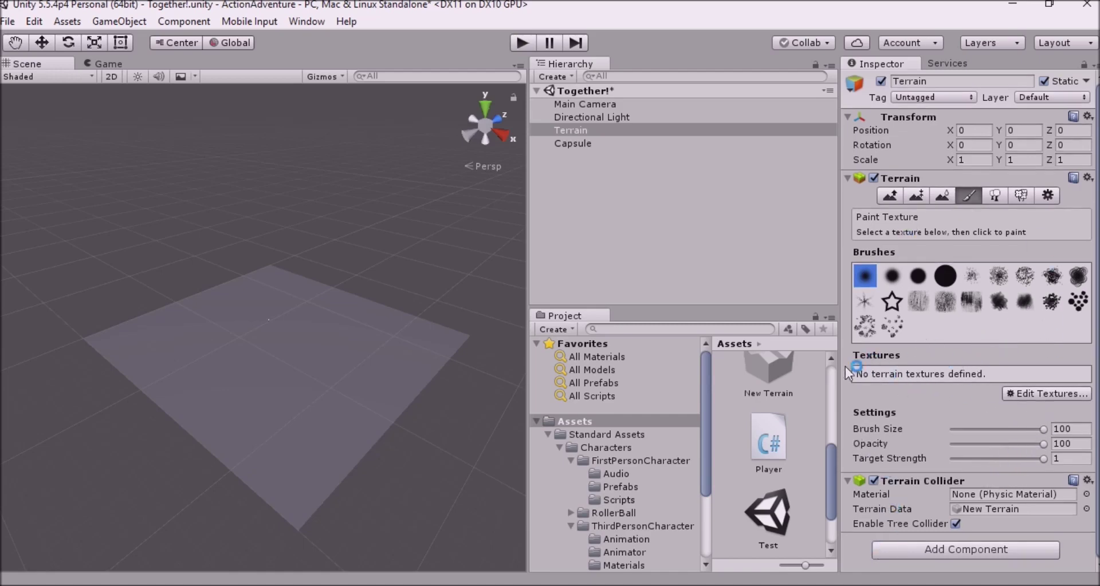
pyautogui.click(1032, 392)
pyautogui.click(1026, 396)
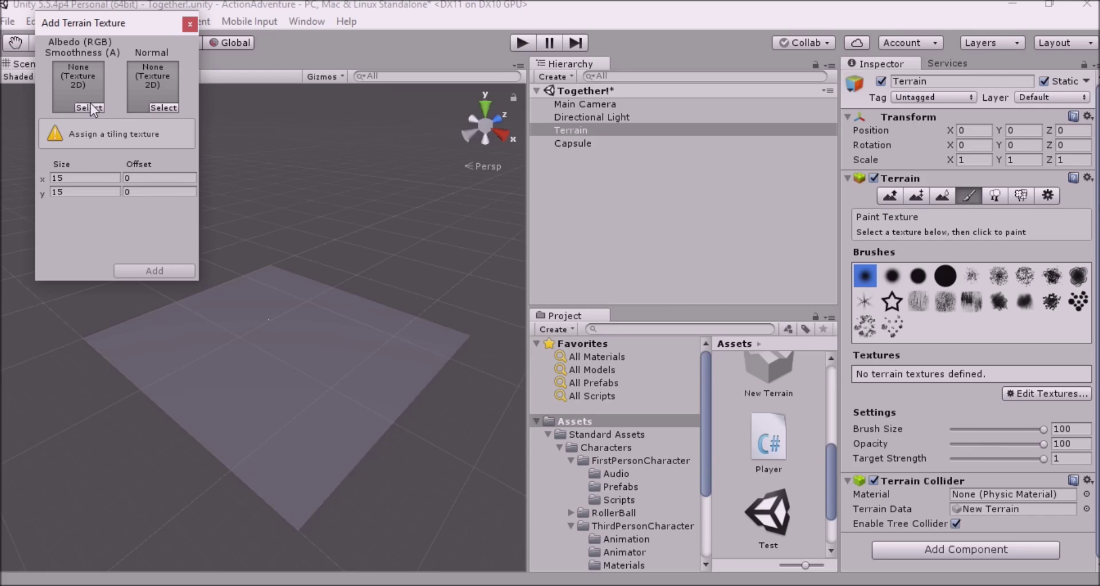
pyautogui.click(88, 107)
pyautogui.scroll(-10, 43, 152)
pyautogui.scroll(5, 43, 152)
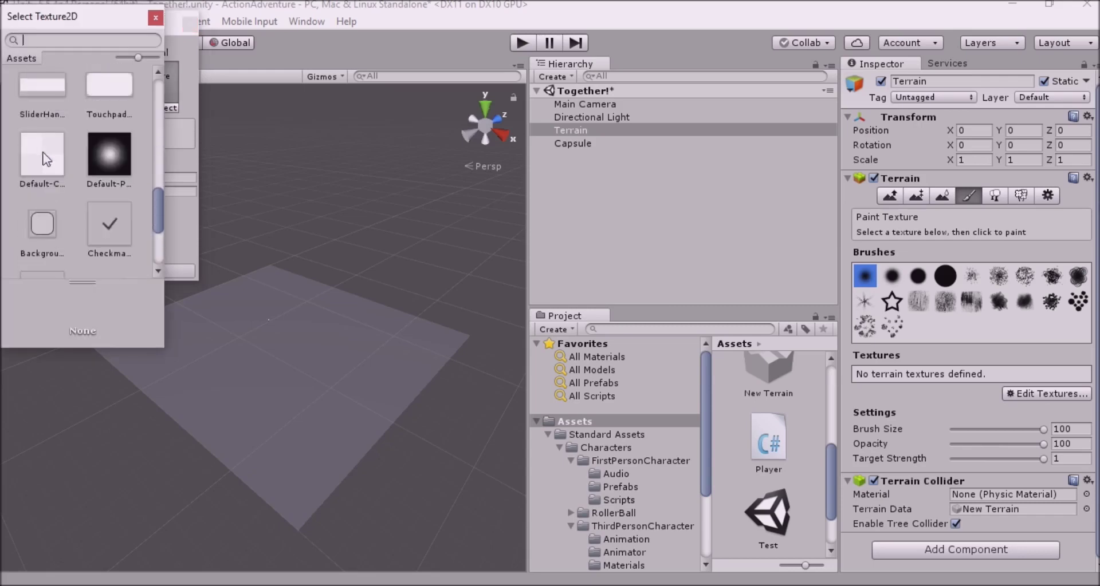
pyautogui.scroll(-2, 43, 150)
pyautogui.click(38, 127)
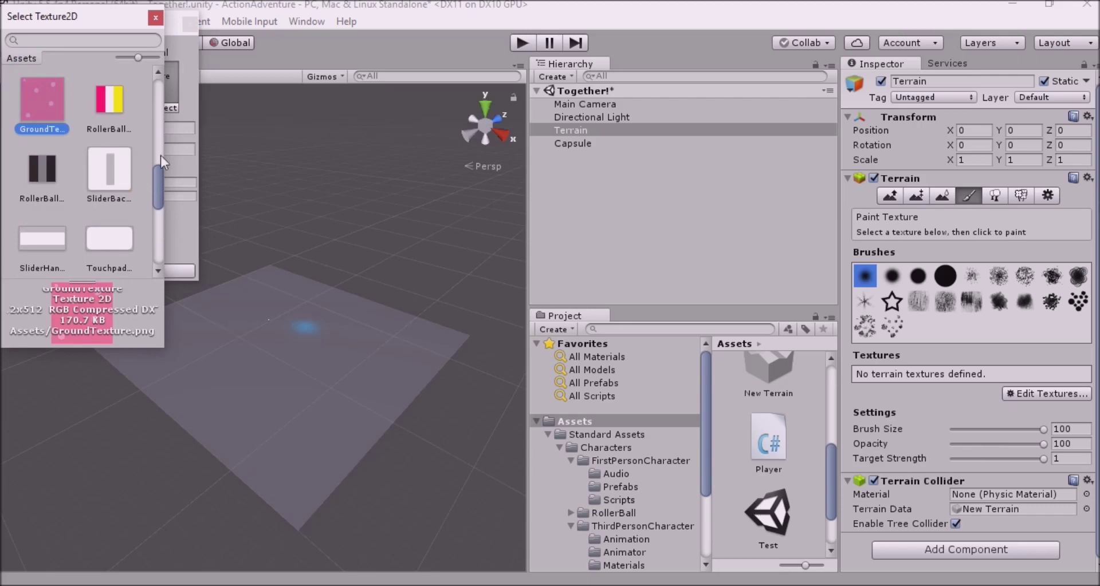
pyautogui.doubleClick(47, 95)
pyautogui.click(158, 271)
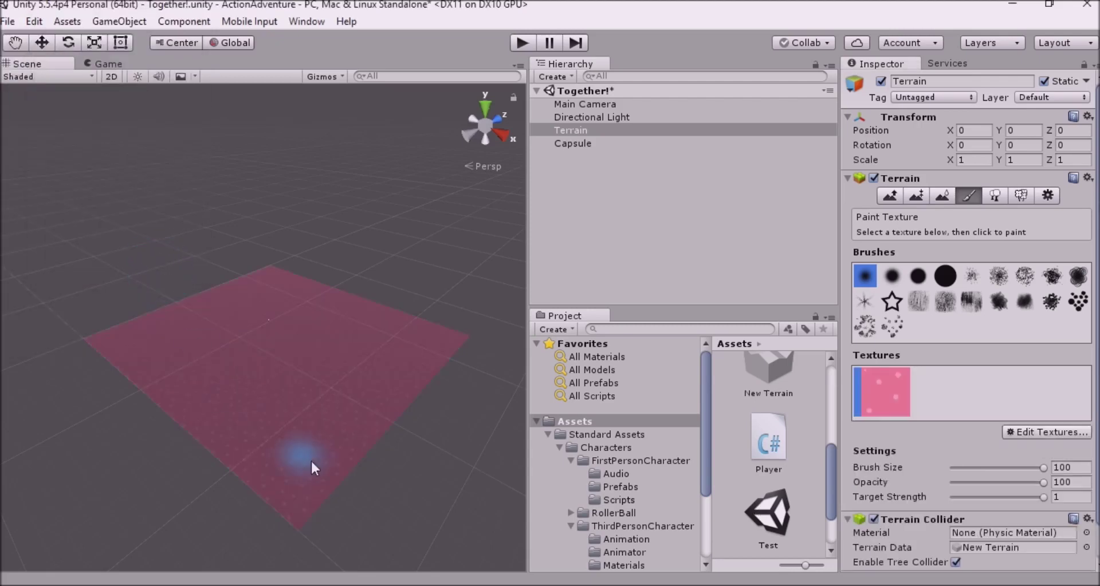
# - Inspect the textured ground around the capsule, the capsule's components and the code of the Player script
pyautogui.scroll(5, 324, 373)
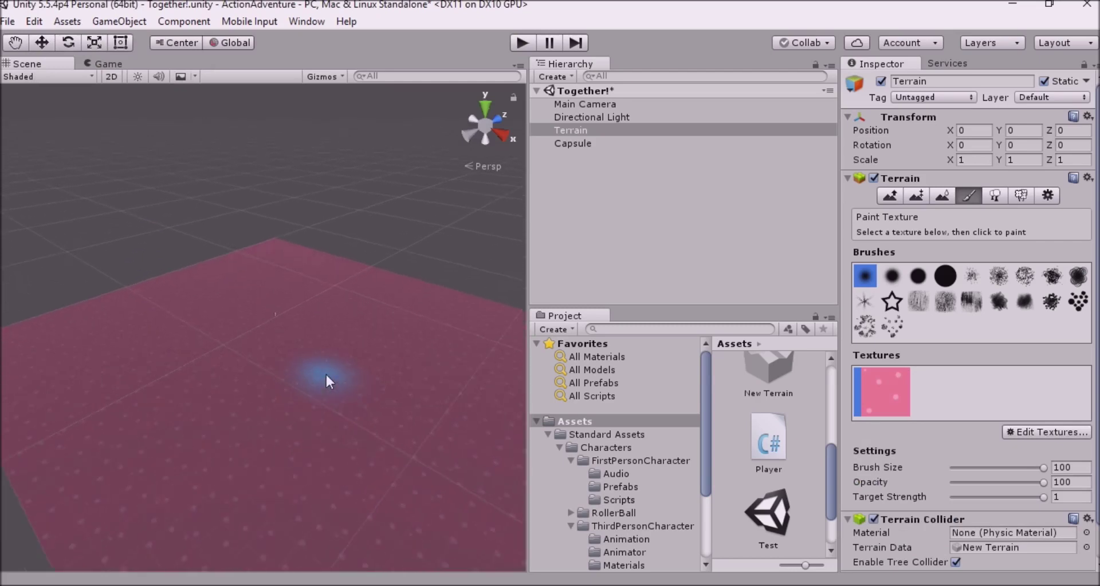
pyautogui.scroll(5, 325, 373)
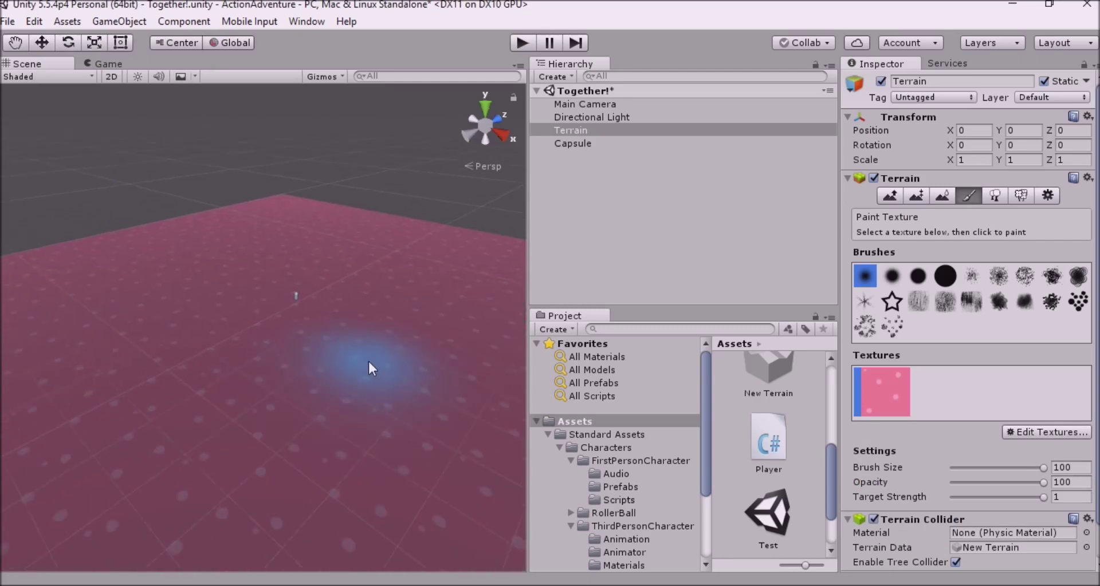
pyautogui.moveTo(393, 352); pyautogui.dragTo(378, 323, button='middle')
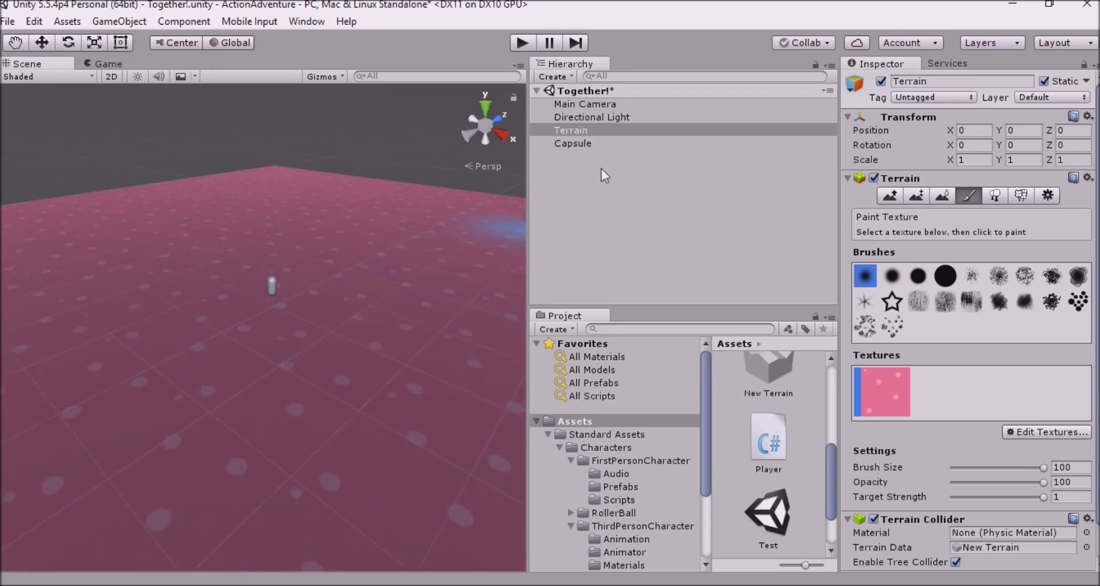
pyautogui.click(579, 143)
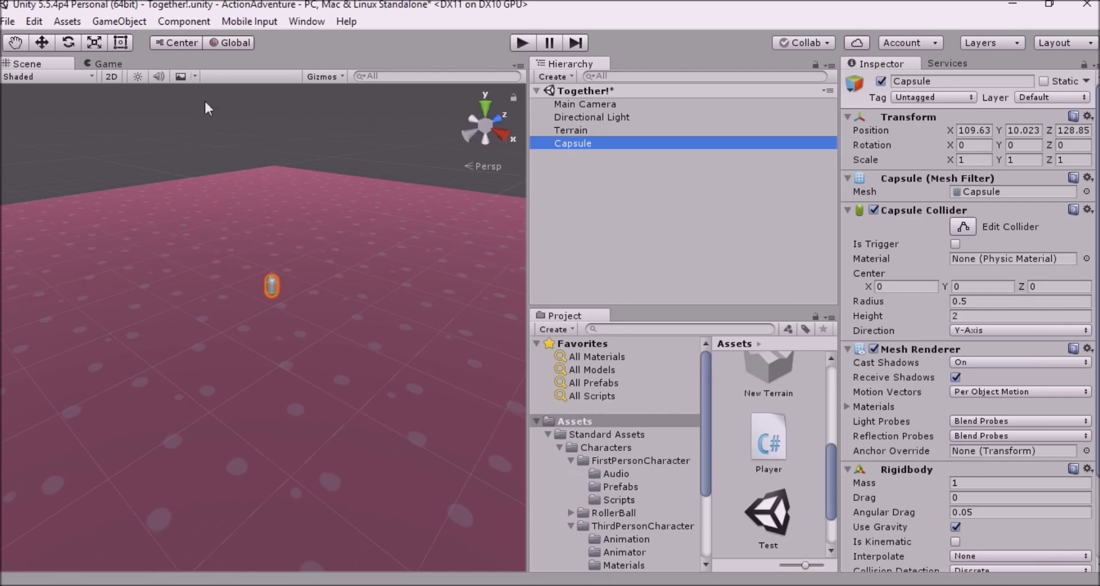
pyautogui.click(774, 449)
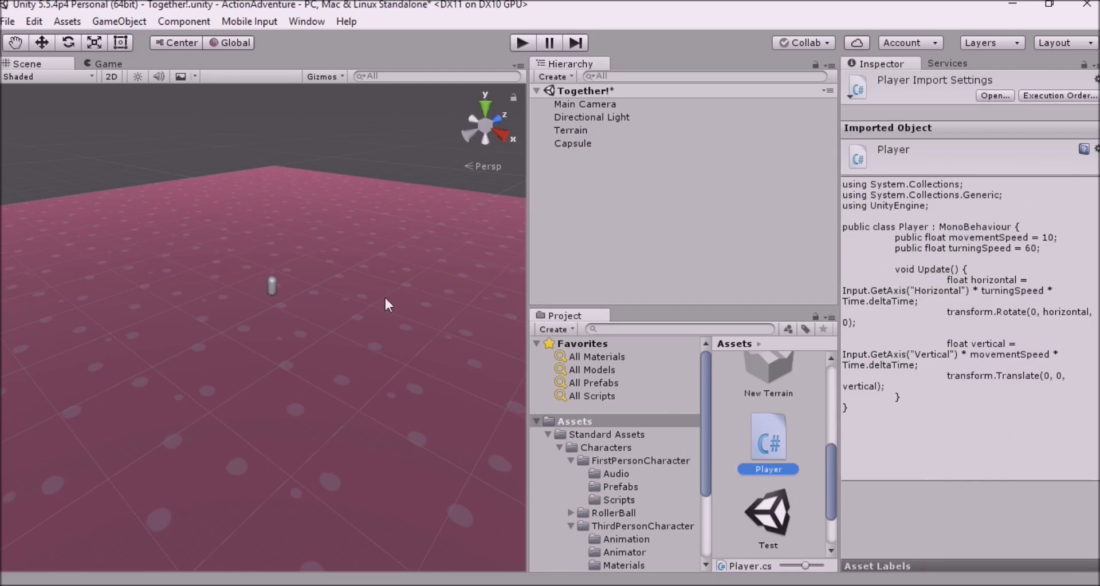
# - Delete the capsule from the scene and add a 3D cube in its place
pyautogui.click(269, 287)
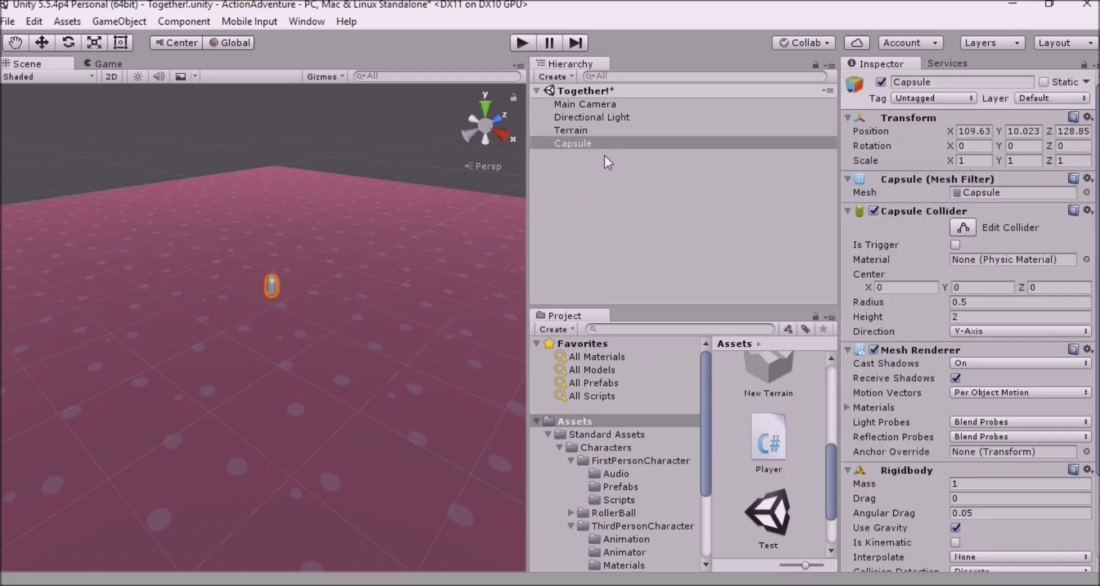
pyautogui.press('Delete')
pyautogui.rightClick(604, 156)
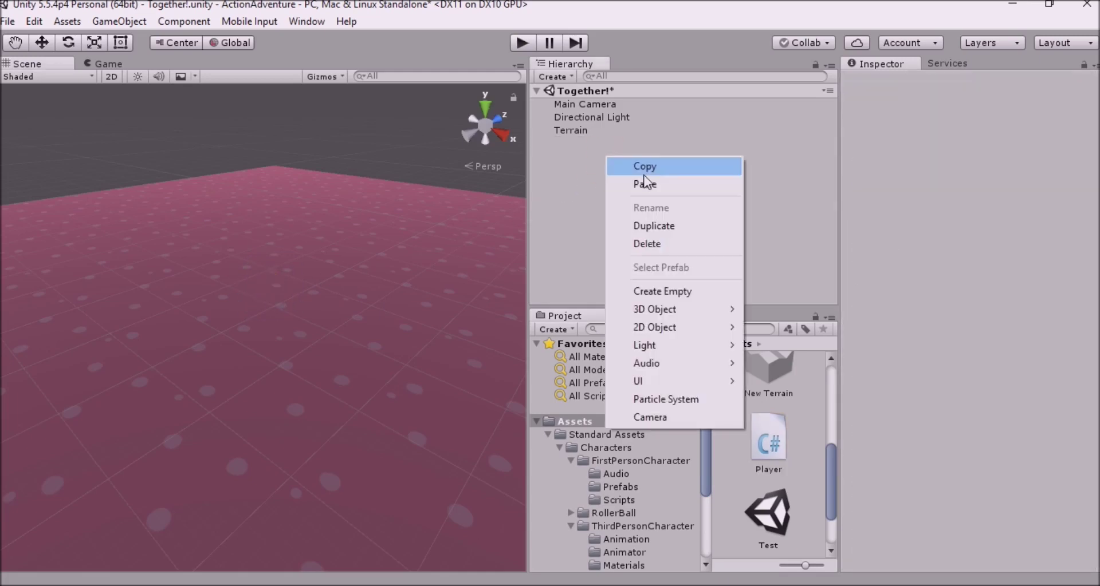
pyautogui.moveTo(735, 312)
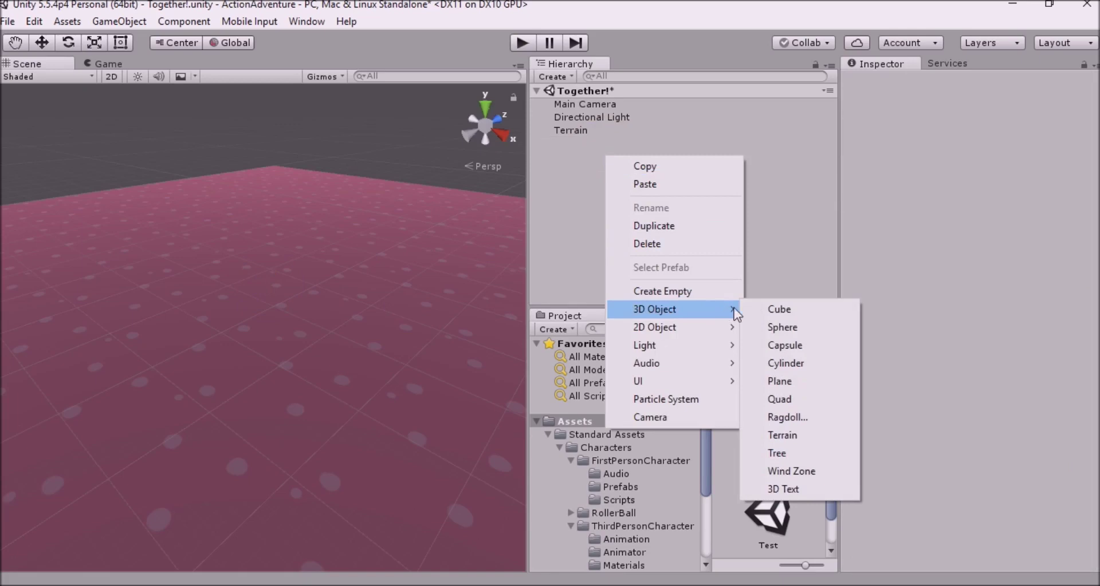
pyautogui.click(773, 309)
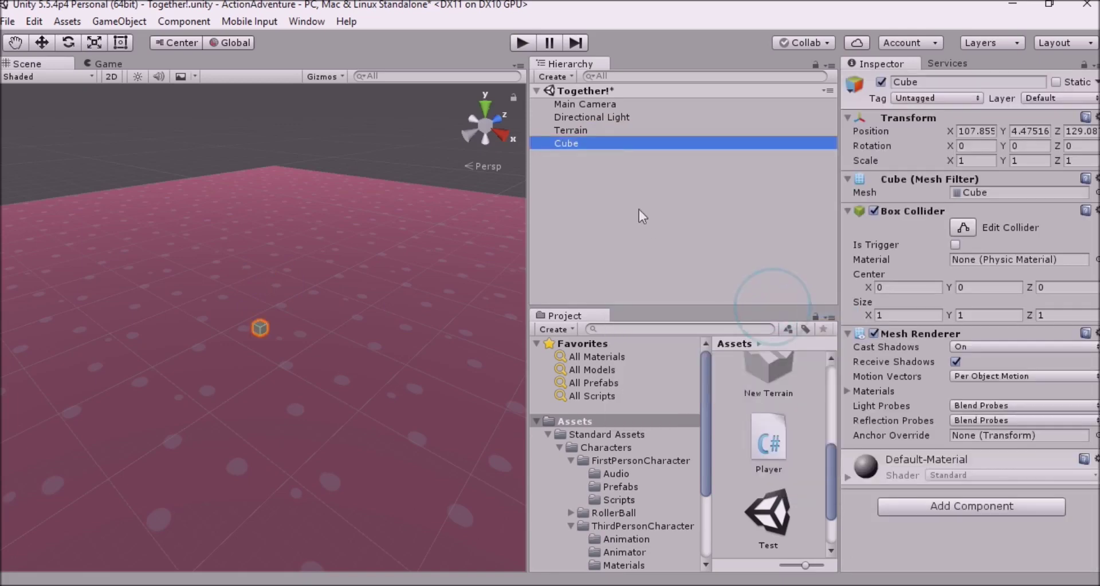
# - Add a Rigidbody physics component to the cube and attach the Player script to it
pyautogui.click(1001, 513)
pyautogui.click(985, 321)
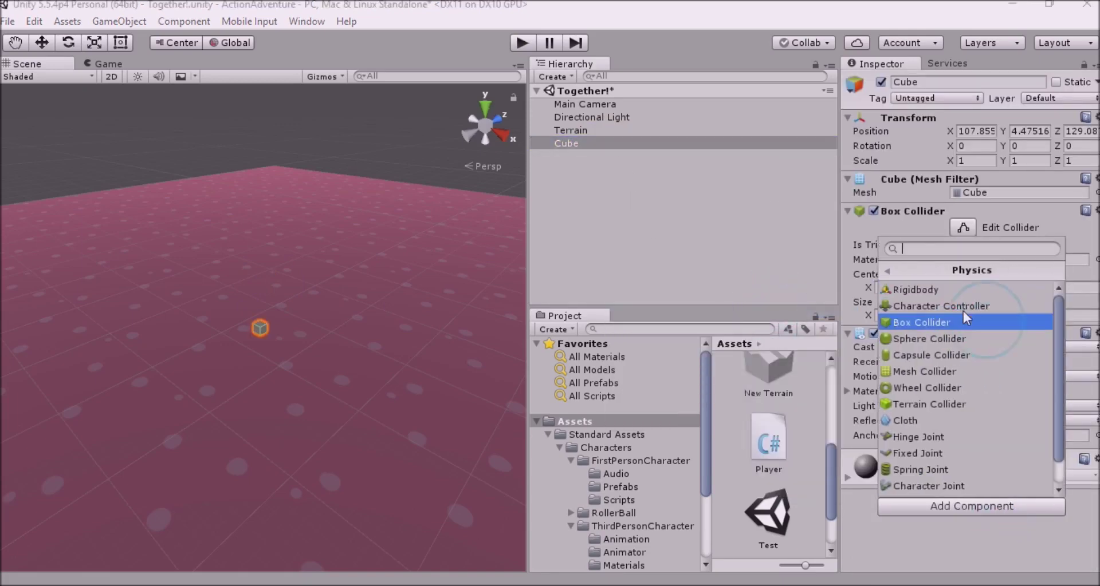
pyautogui.click(965, 293)
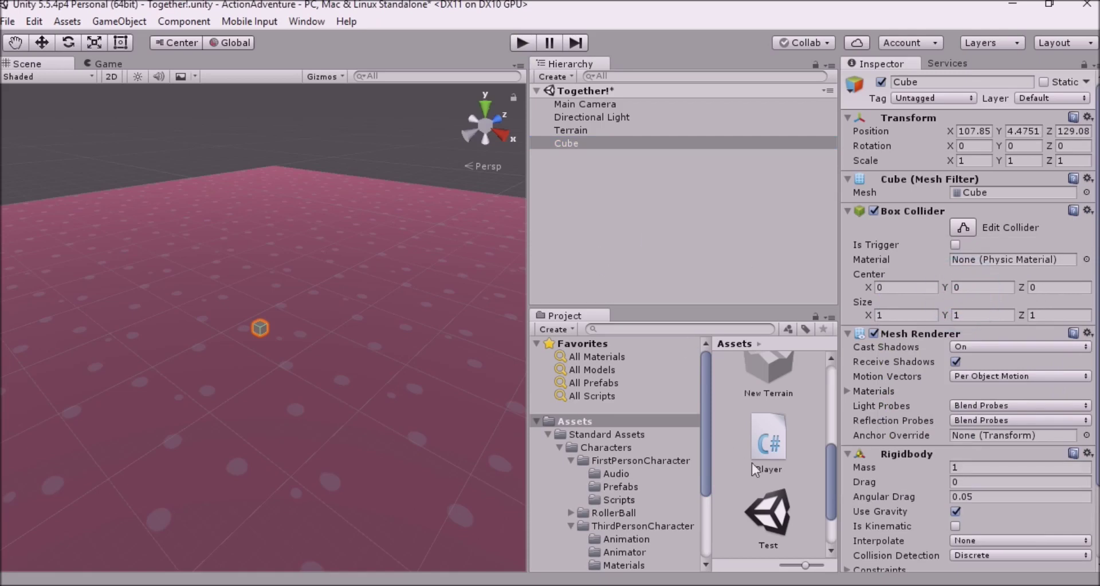
pyautogui.click(770, 431)
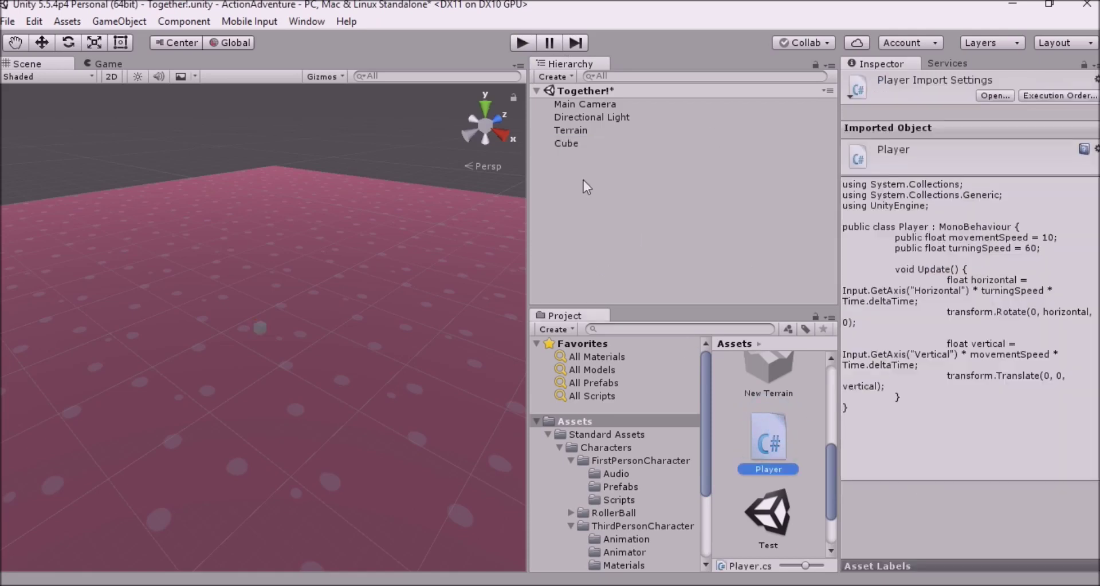
pyautogui.moveTo(765, 417); pyautogui.dragTo(583, 145)
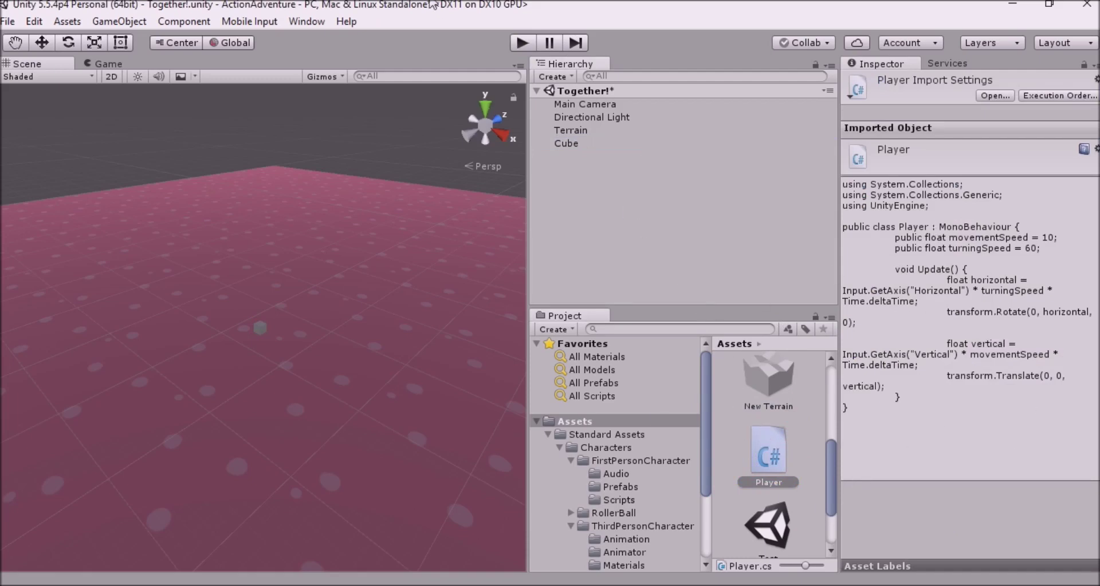
# - Play-test the scene by moving and turning the cube around the terrain, and stop the test
pyautogui.click(520, 43)
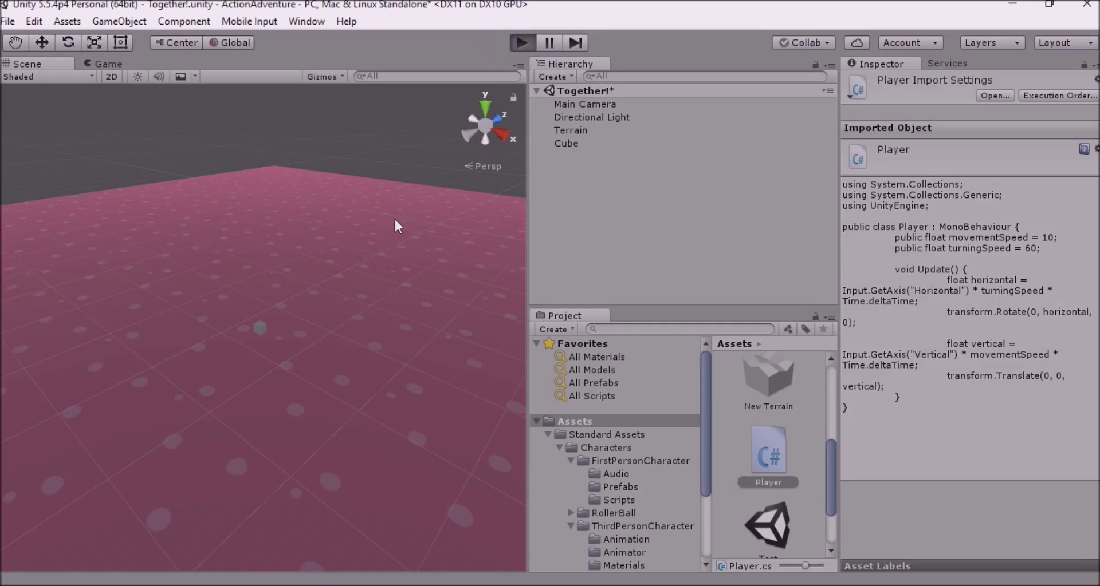
pyautogui.press('Left')
pyautogui.press('Up')
pyautogui.press('Up')
pyautogui.press('Left')
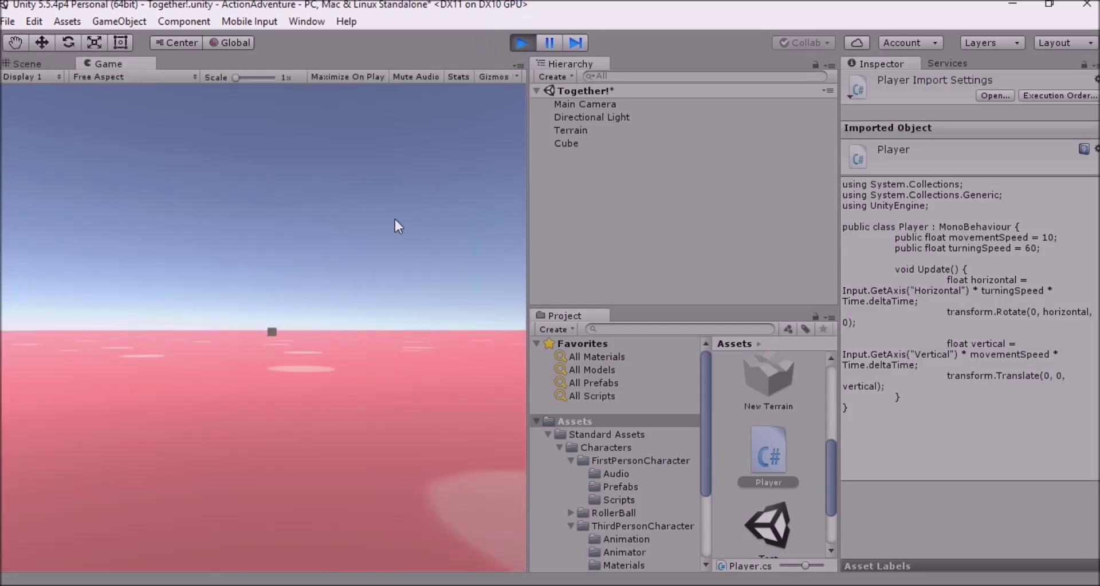
pyautogui.press('Up')
pyautogui.press('Left')
pyautogui.press('Up')
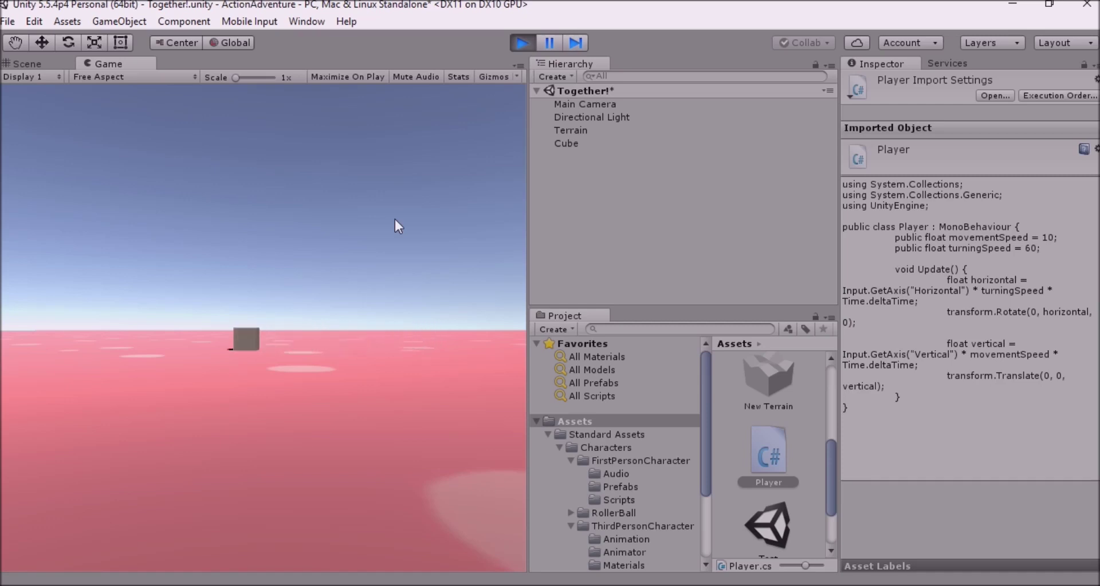
pyautogui.press('Up')
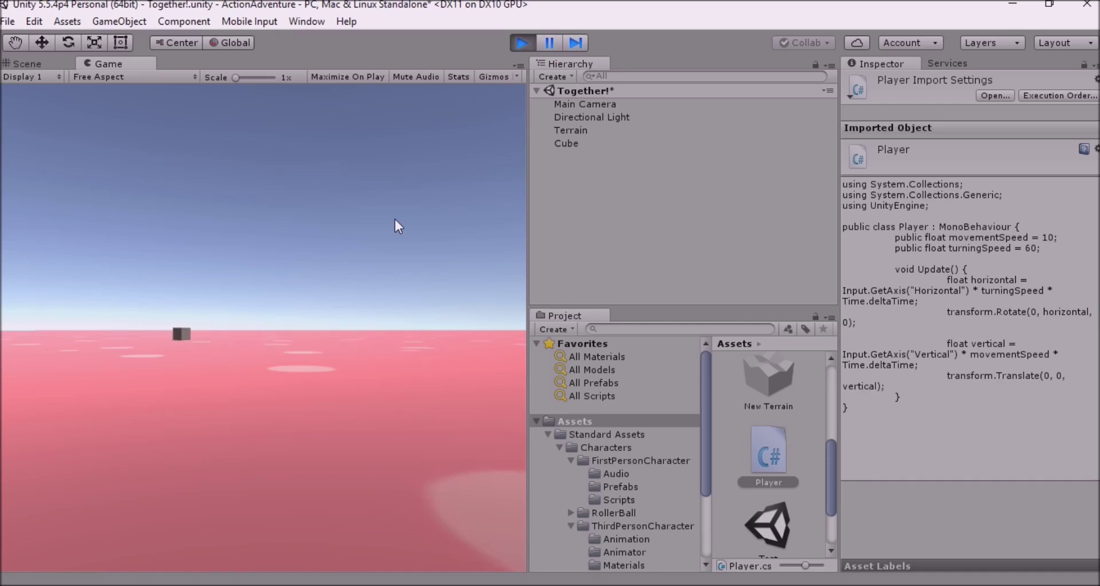
pyautogui.press('Up')
pyautogui.press('Left')
pyautogui.press('Up')
pyautogui.press('w')
pyautogui.press('d')
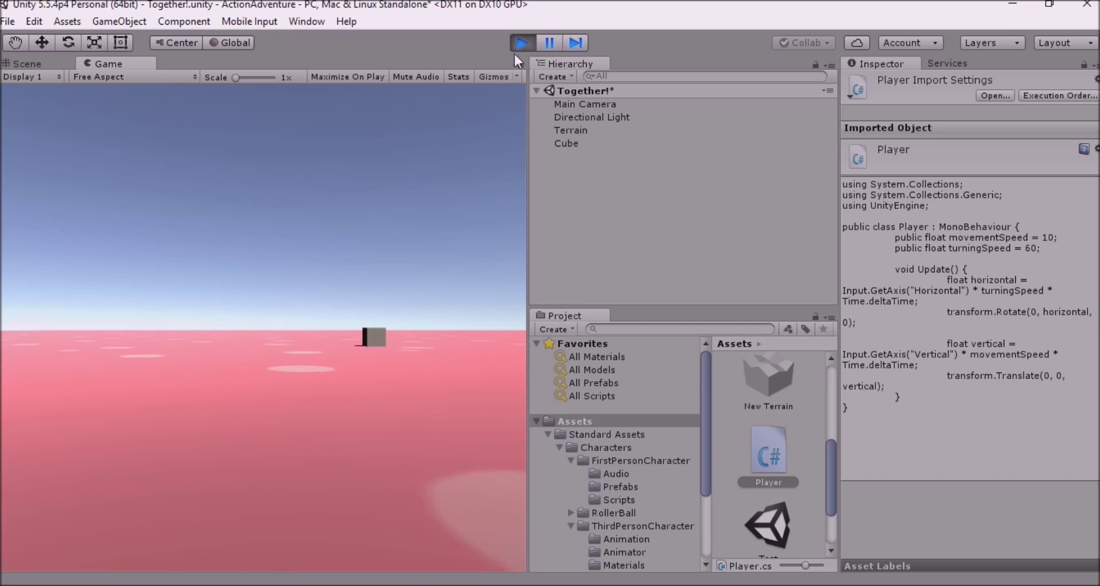
pyautogui.click(521, 37)
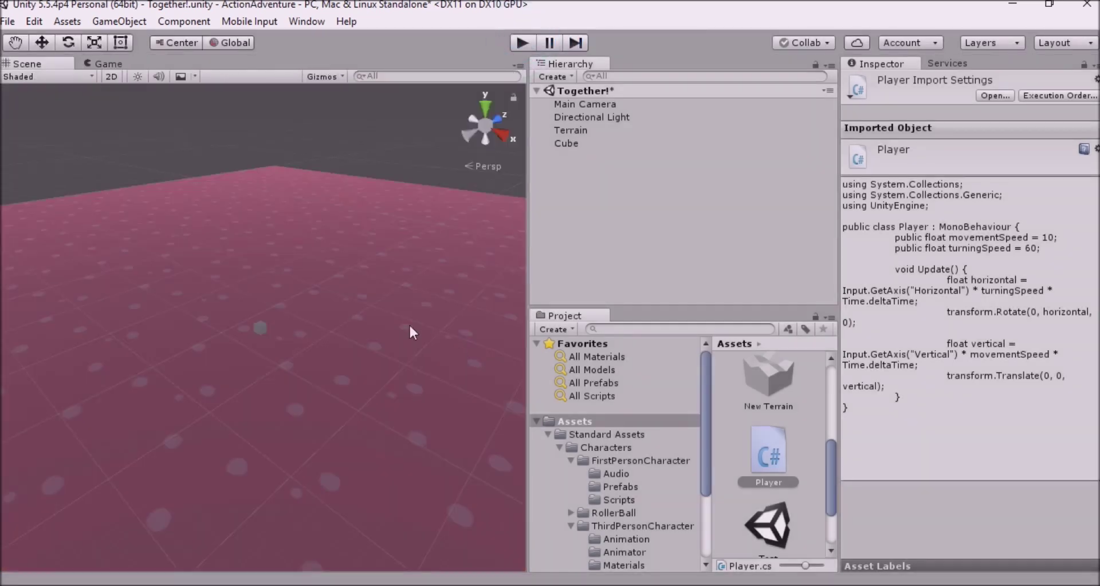
# - Attach the FollowCamera script to the Main Camera and assign the Cube as its Target
pyautogui.scroll(-1, 314, 366)
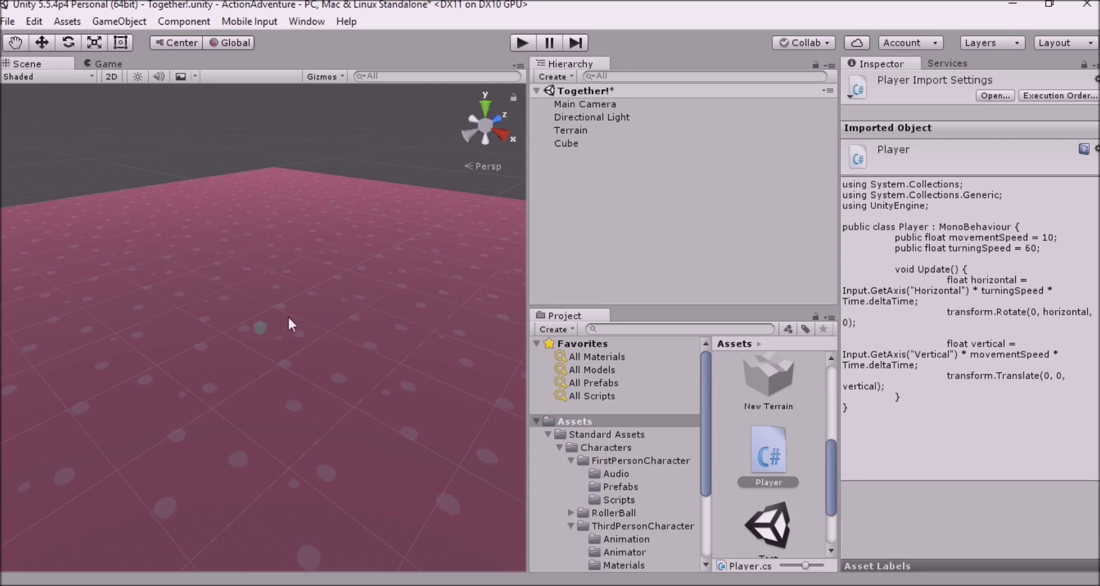
pyautogui.scroll(2, 284, 317)
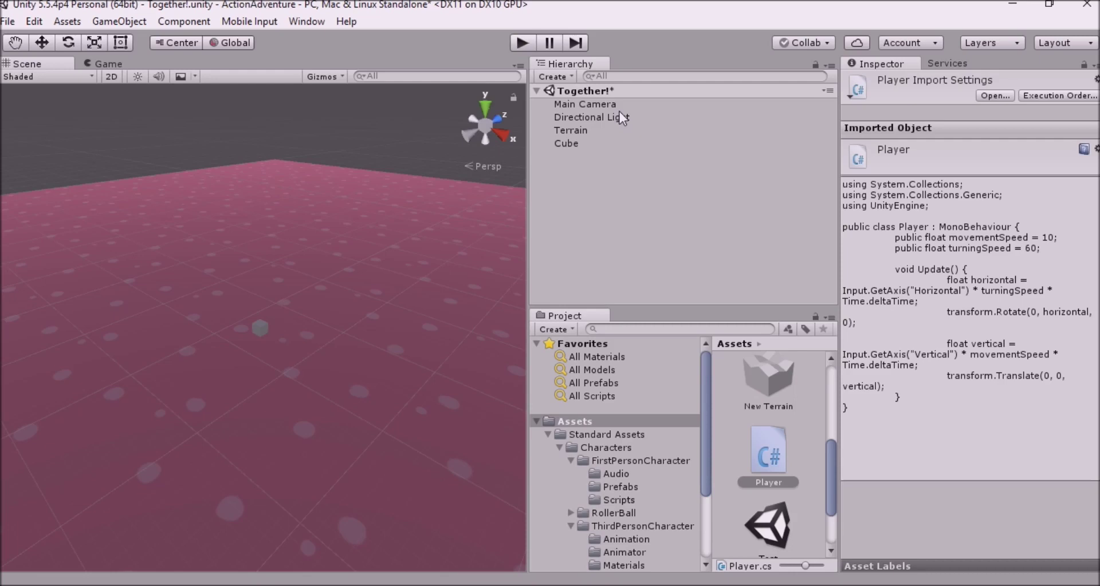
pyautogui.click(612, 234)
pyautogui.scroll(3, 758, 404)
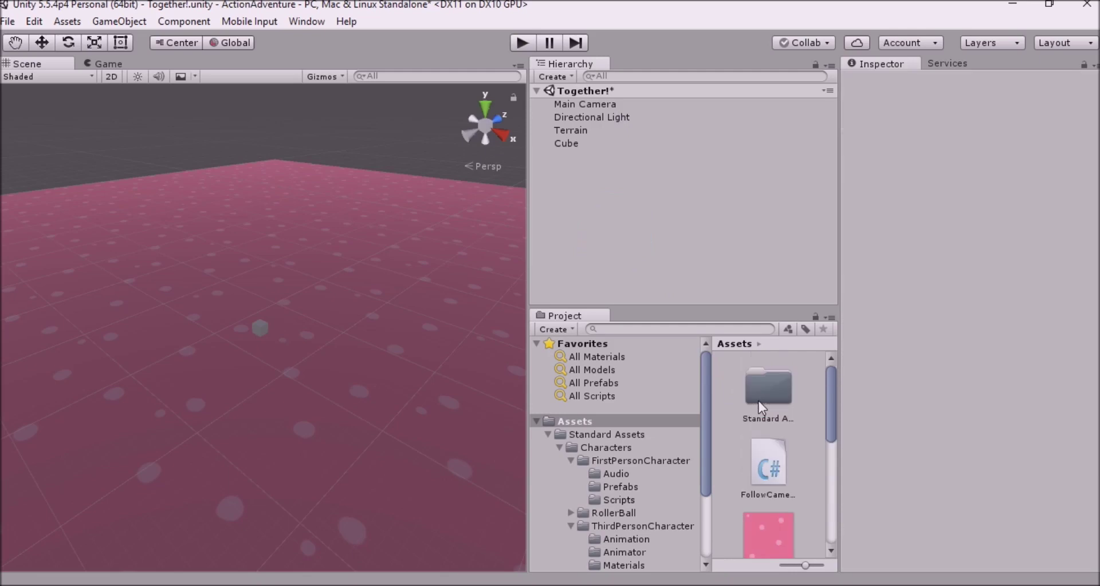
pyautogui.click(774, 478)
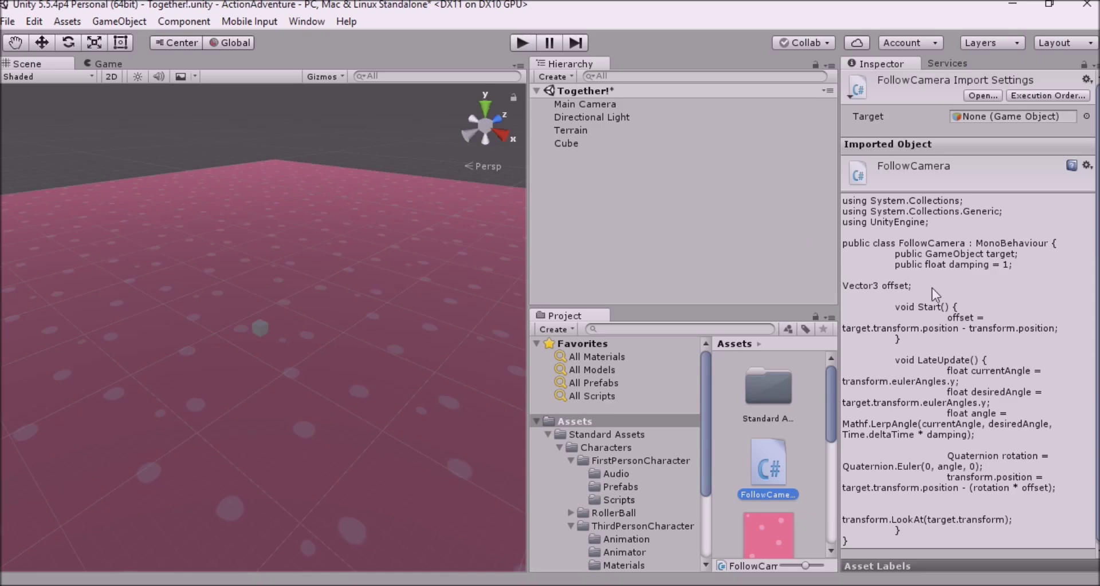
pyautogui.scroll(-1, 934, 293)
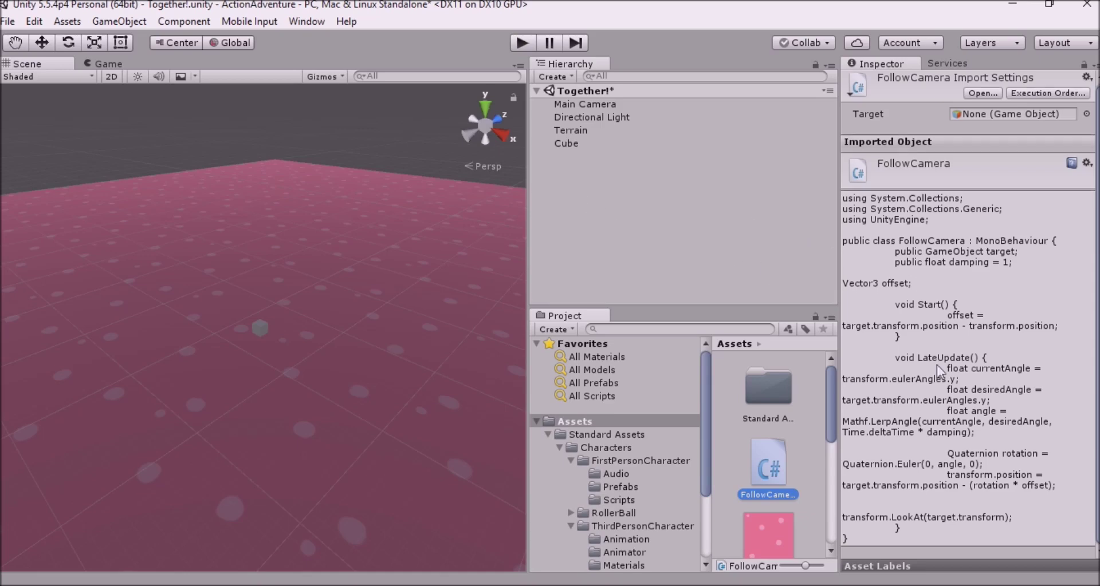
pyautogui.moveTo(768, 452); pyautogui.dragTo(607, 102)
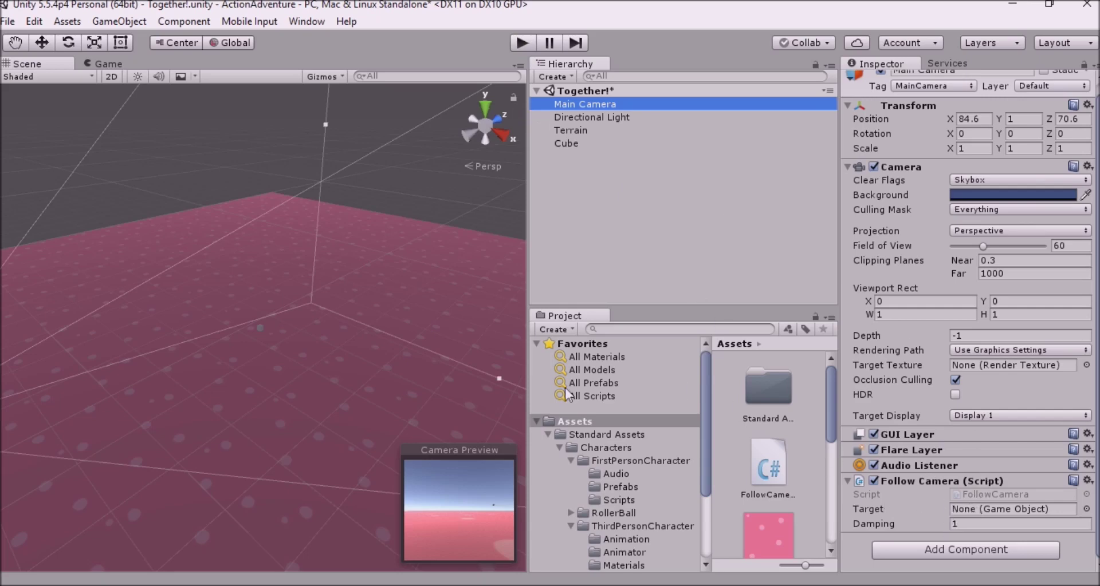
pyautogui.moveTo(568, 143); pyautogui.dragTo(1008, 515)
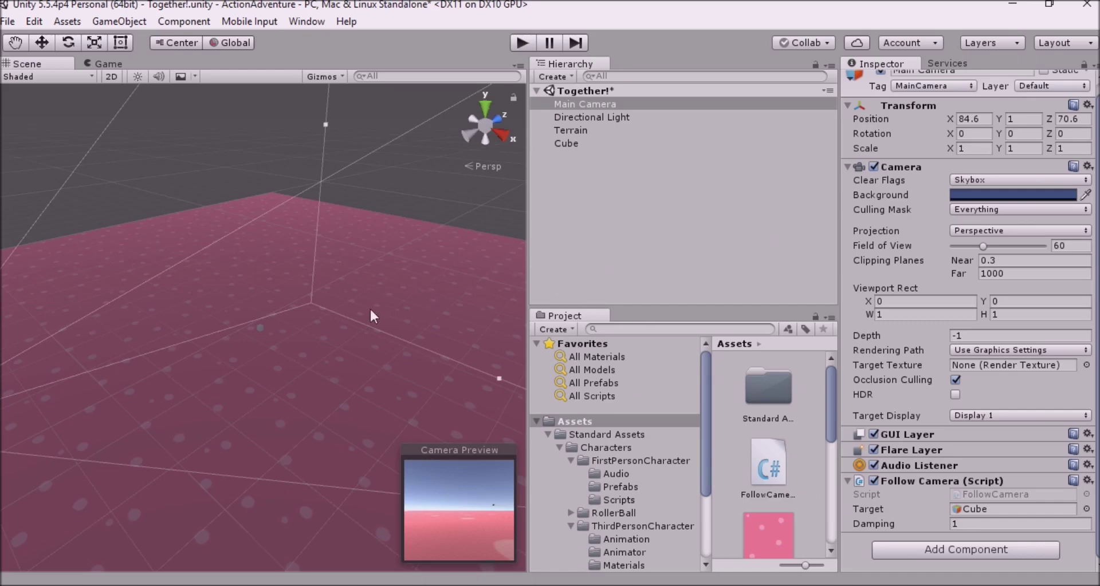
# - Play-test the follow camera, checking it in both the Game and Scene views, and stop the test
pyautogui.keyDown('alt'); pyautogui.moveTo(421, 342); pyautogui.dragTo(338, 299); pyautogui.keyUp('alt')
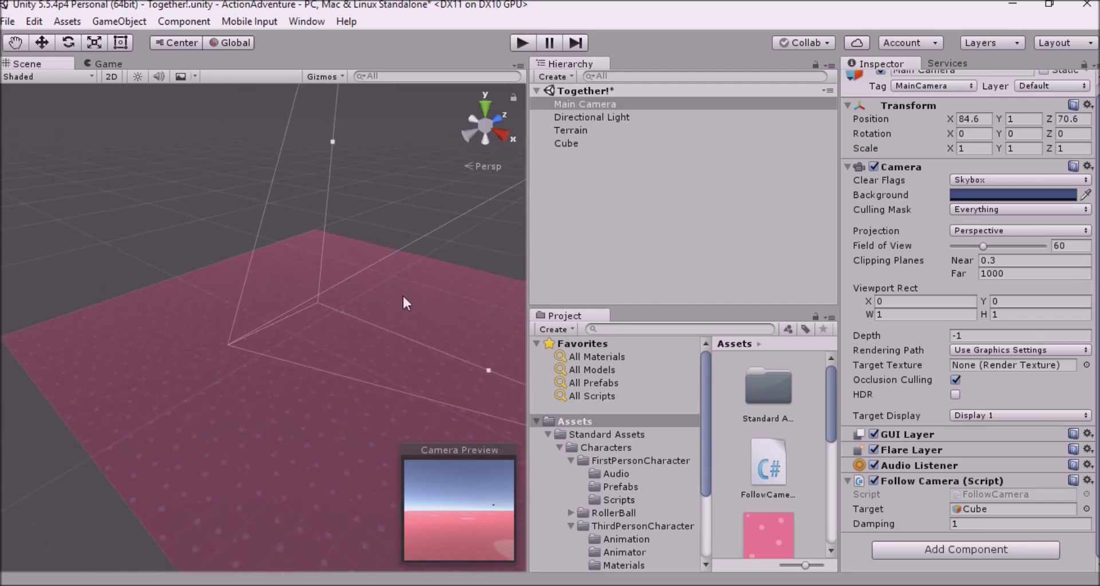
pyautogui.click(514, 43)
pyautogui.click(100, 65)
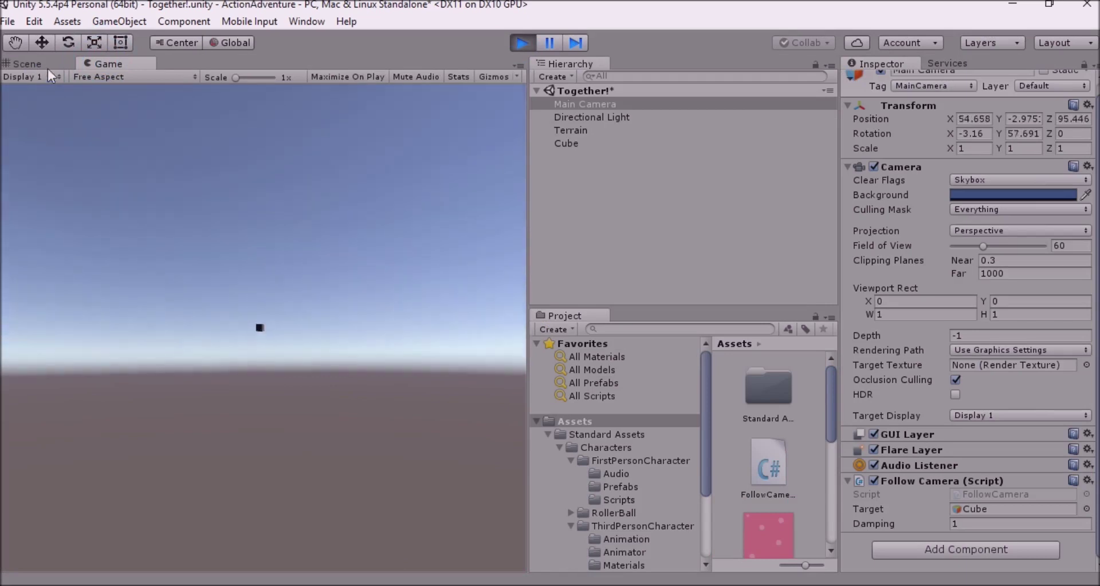
pyautogui.click(41, 65)
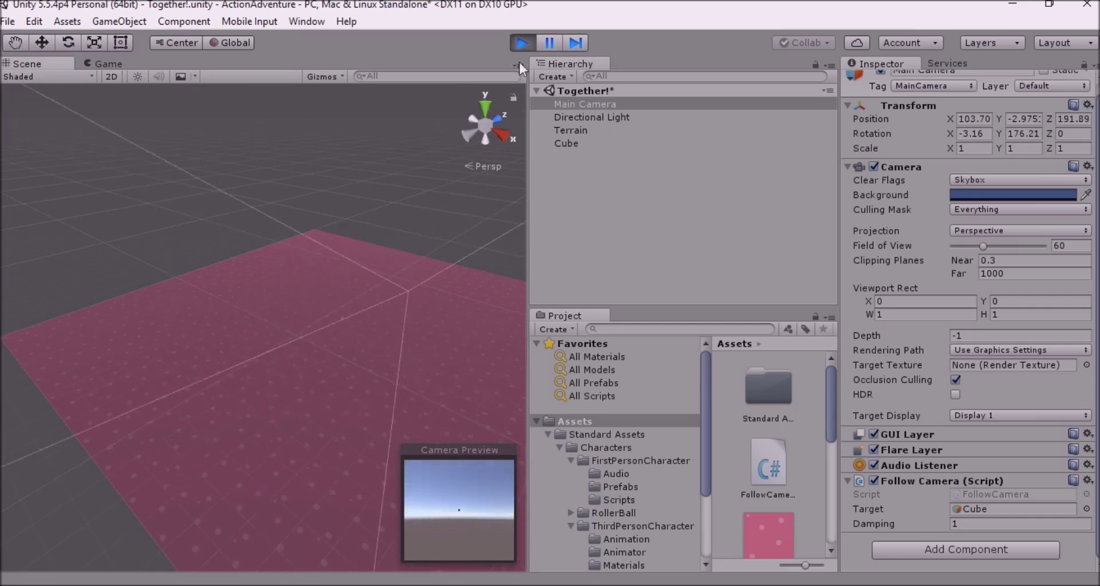
pyautogui.click(521, 42)
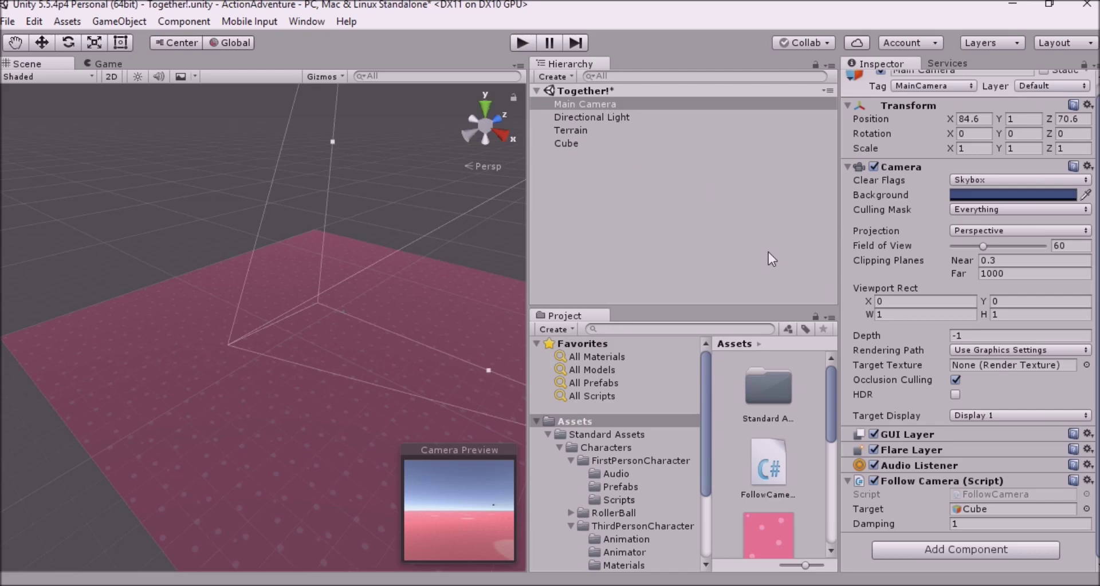
# - Nest the Main Camera under the Cube and reset its transform to align it with the cube
pyautogui.click(589, 105)
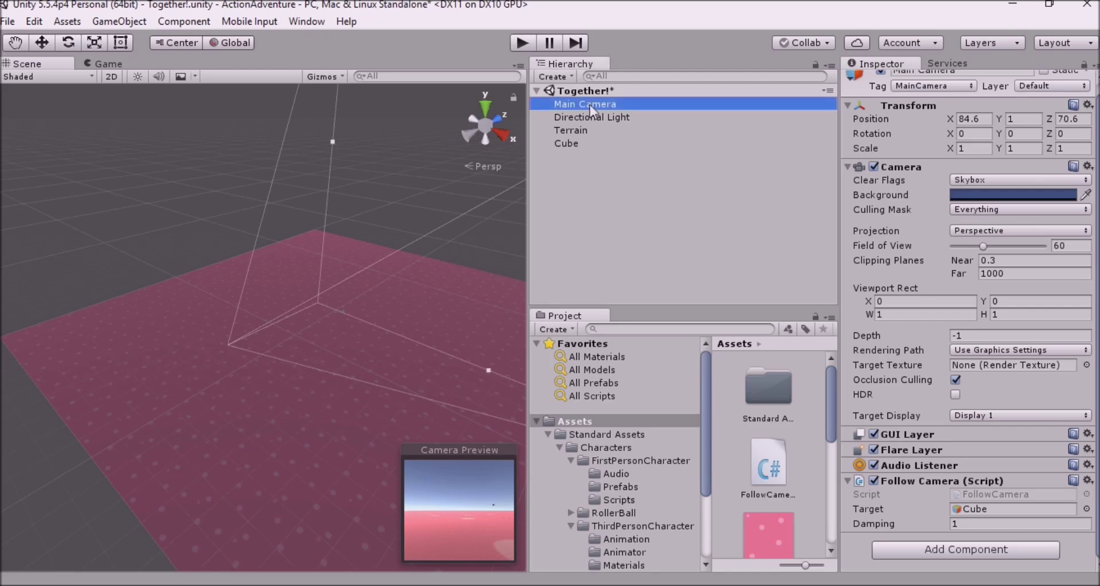
pyautogui.moveTo(589, 105); pyautogui.dragTo(581, 145)
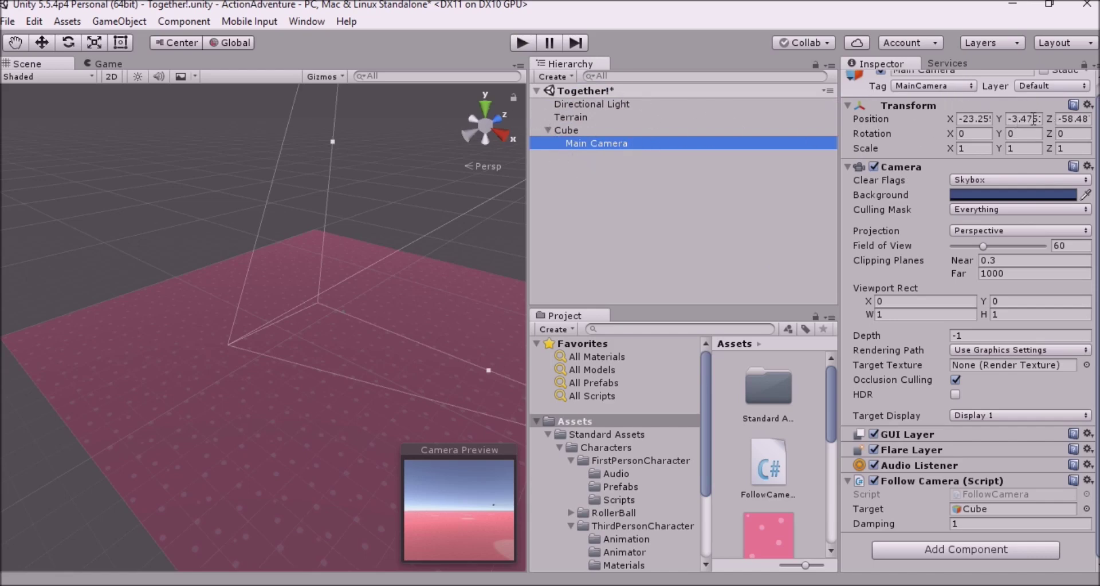
pyautogui.click(1087, 105)
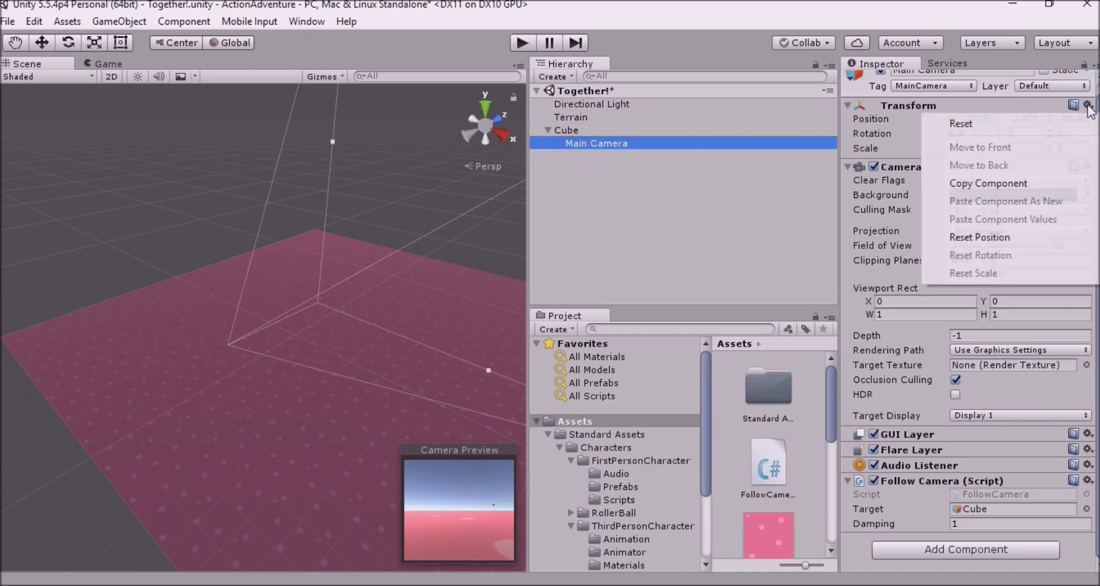
pyautogui.click(1045, 116)
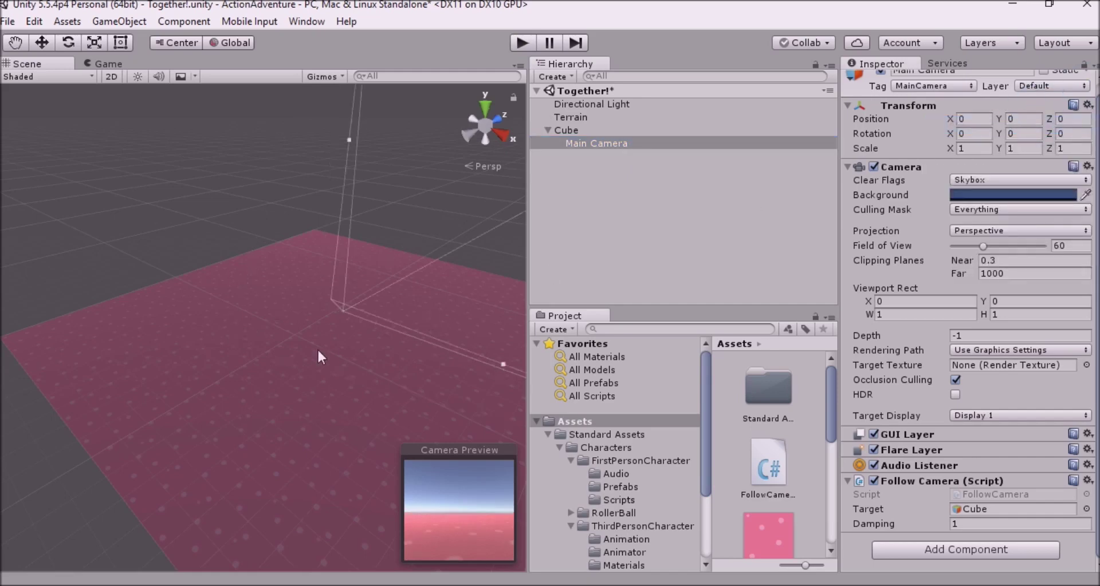
# - Try placing the camera at Y 2.3 and Z -5.8 relative to the cube, and reset its transform
pyautogui.click(42, 43)
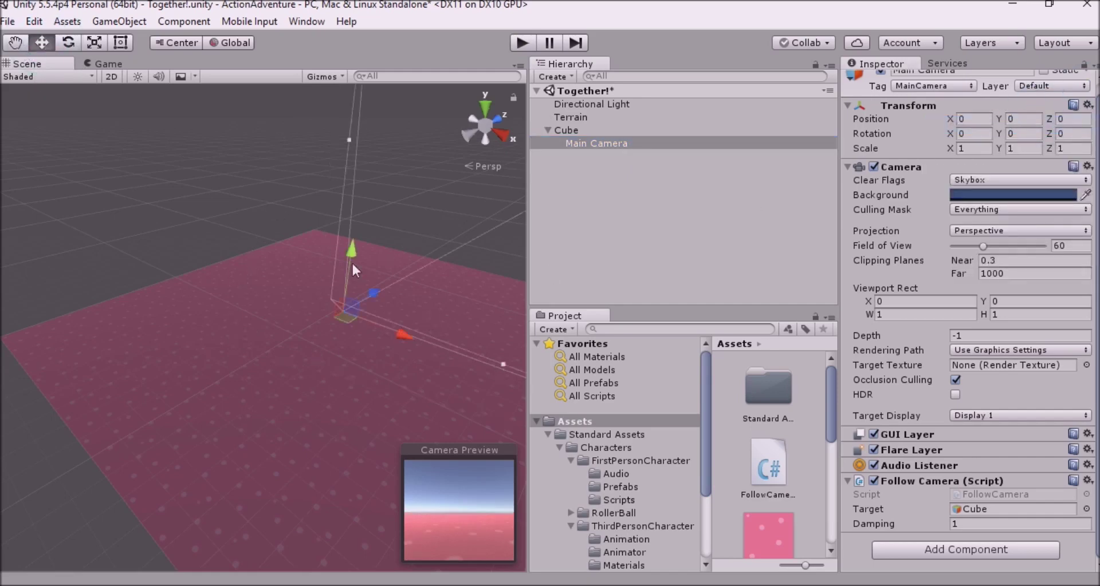
pyautogui.moveTo(377, 293); pyautogui.dragTo(366, 298)
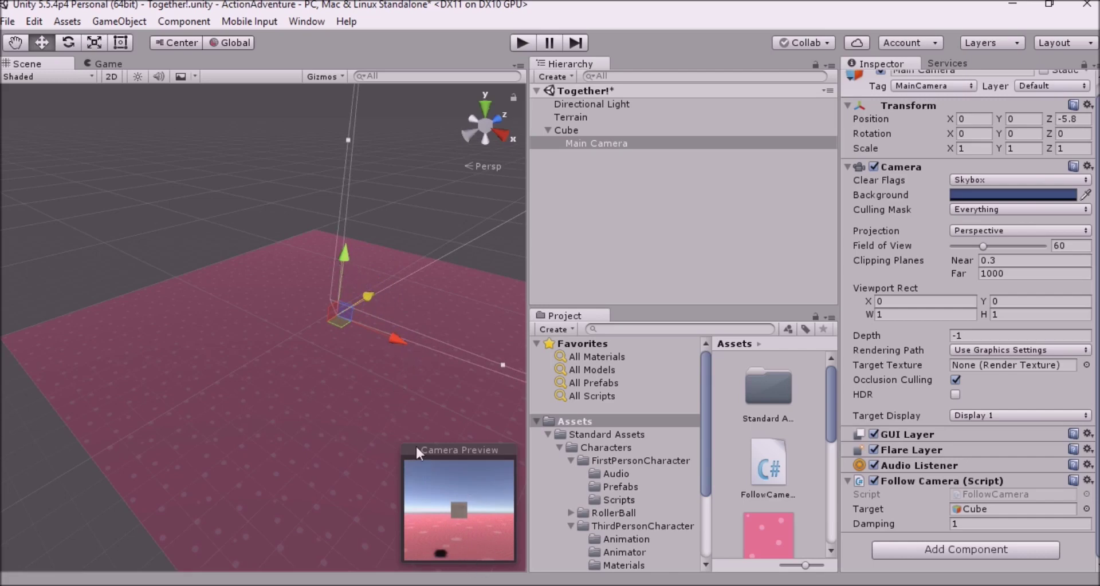
pyautogui.moveTo(345, 256); pyautogui.dragTo(347, 252)
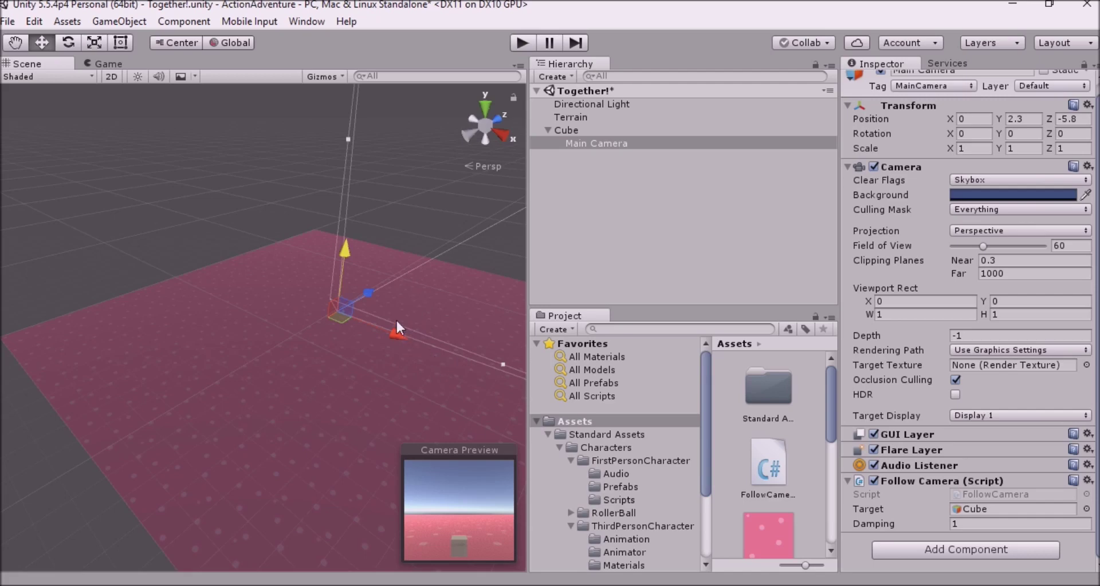
pyautogui.click(1085, 105)
pyautogui.click(973, 123)
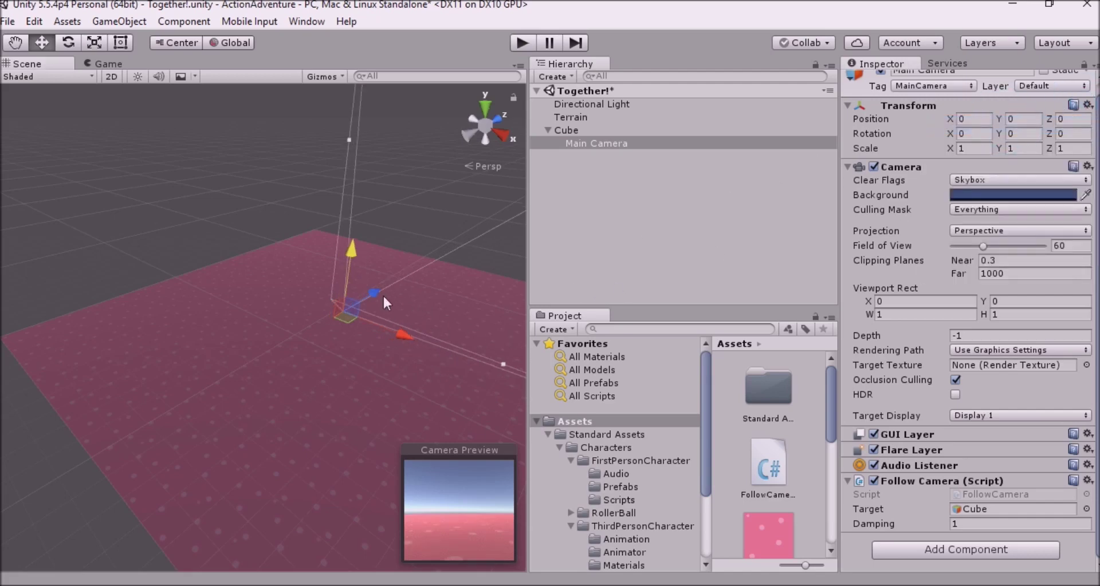
# - Move the camera back from the cube to Z -4.6 and set its Field of View to 100
pyautogui.moveTo(368, 291); pyautogui.dragTo(368, 301)
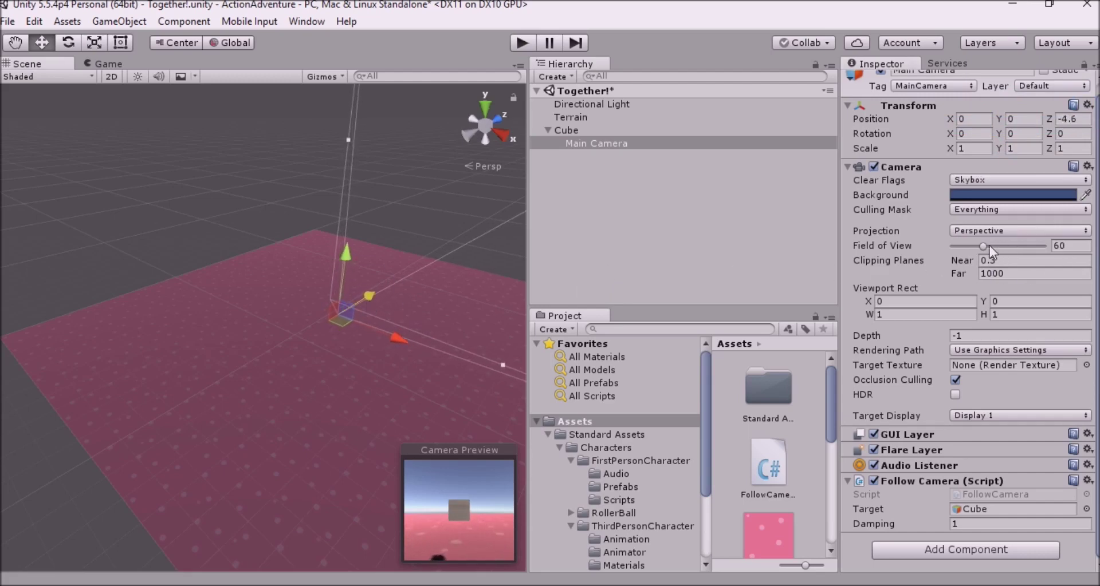
pyautogui.moveTo(983, 250); pyautogui.dragTo(1005, 255)
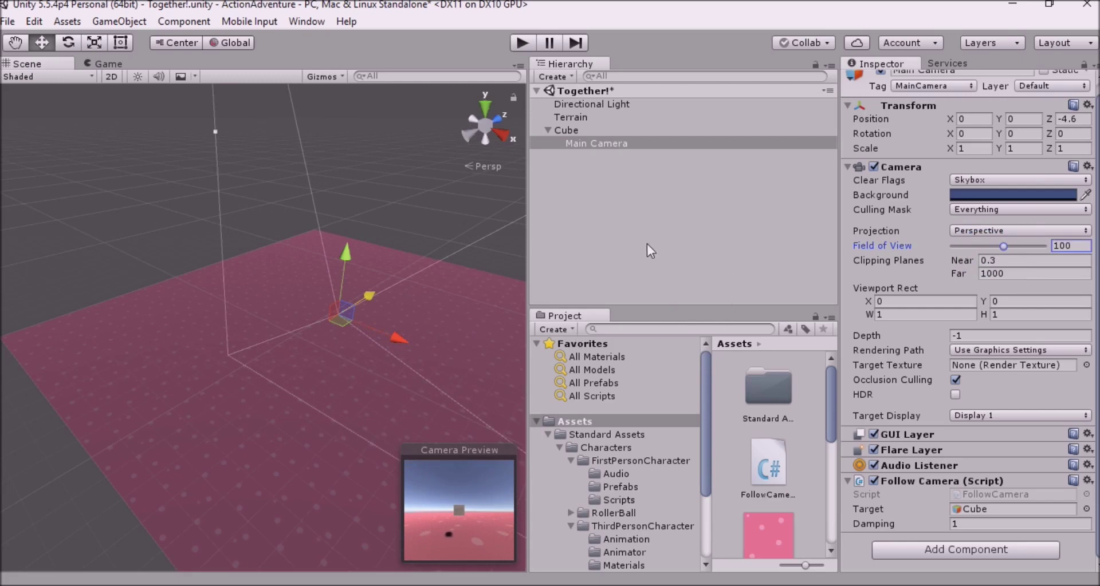
# - Unparent the Main Camera from the Cube so it sits at the root of the scene hierarchy
pyautogui.scroll(1, 938, 248)
pyautogui.scroll(-1, 938, 250)
pyautogui.click(595, 144)
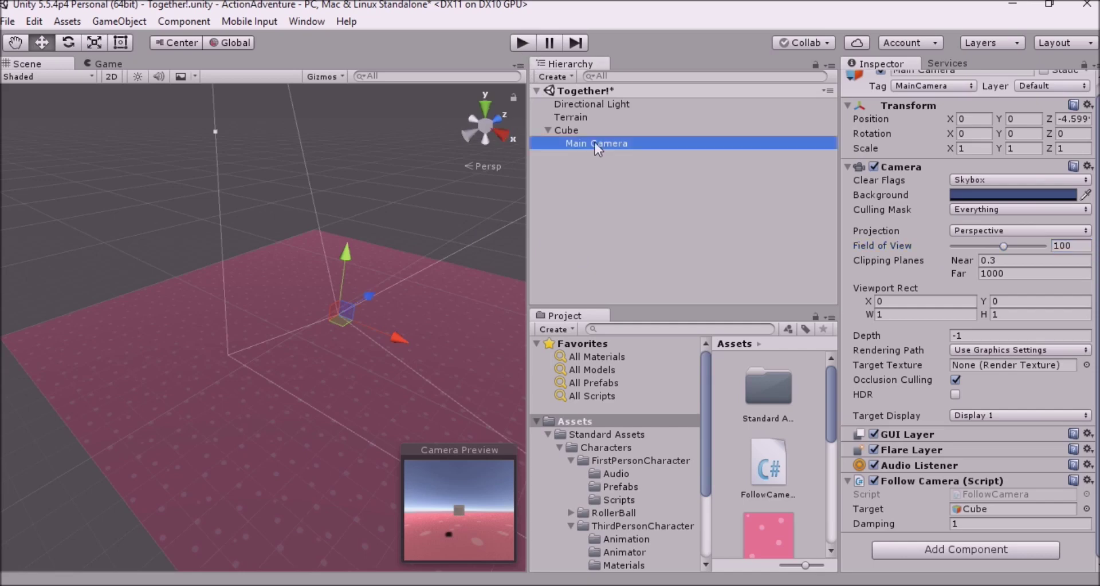
pyautogui.moveTo(594, 143); pyautogui.dragTo(595, 169)
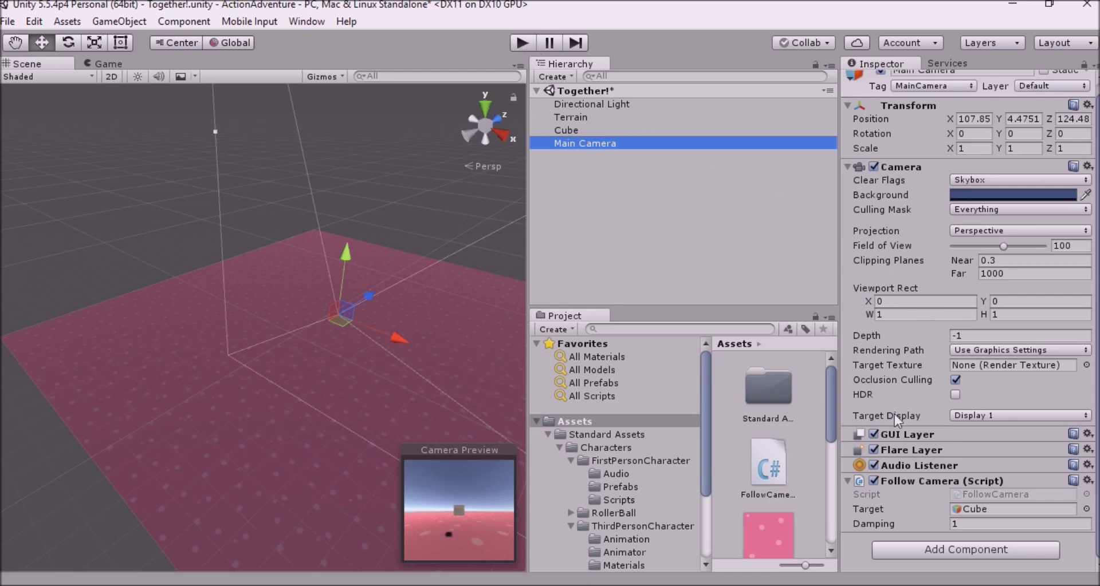
# - Start a play-test and set the Damping of the Main Camera's Follow Camera script to 0.25
pyautogui.click(523, 41)
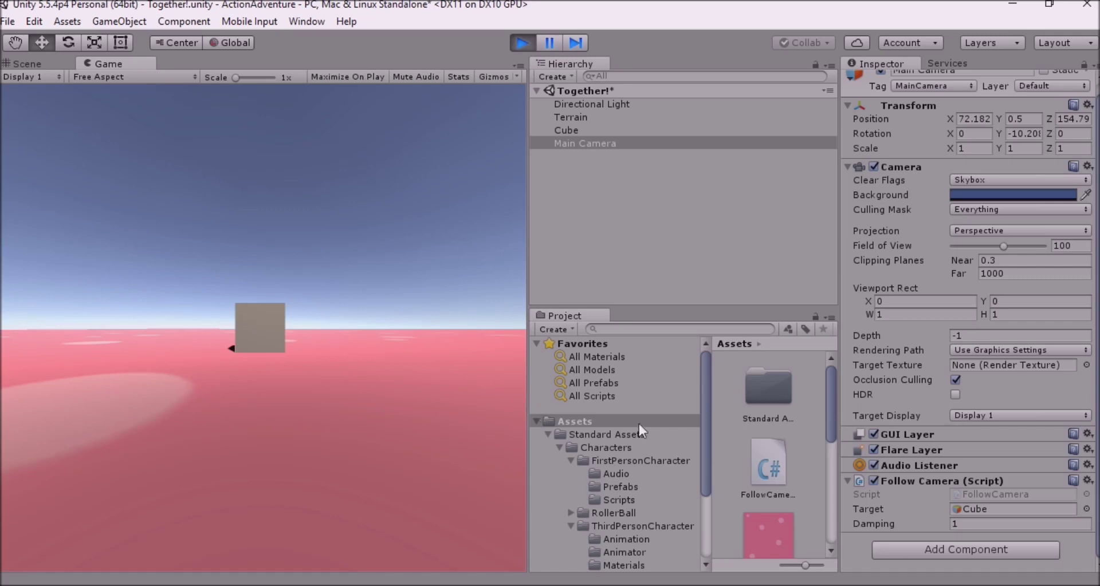
pyautogui.click(960, 522)
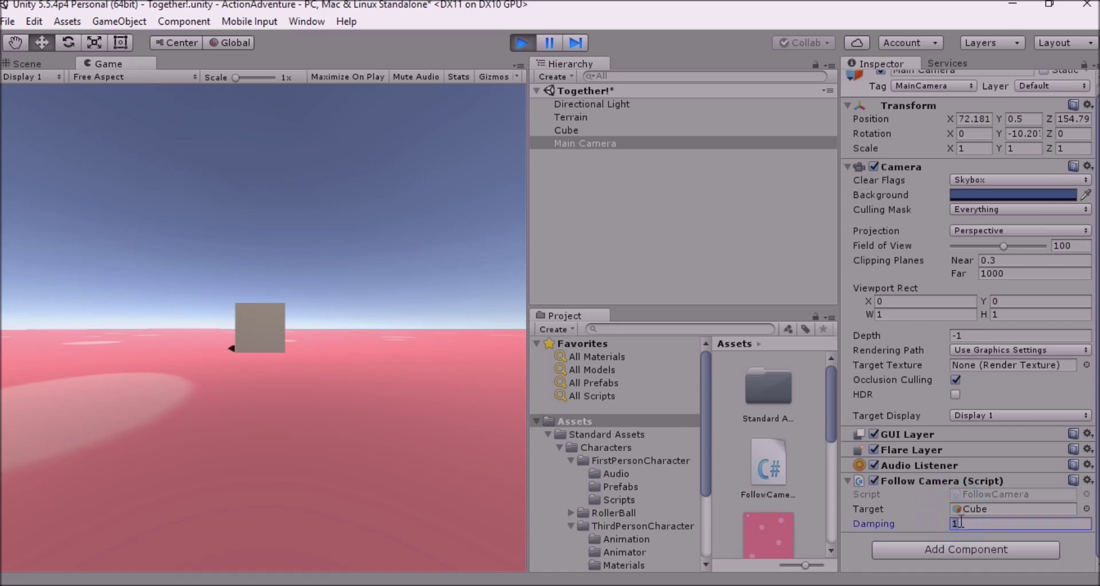
pyautogui.write('.25')
pyautogui.click(411, 456)
# - Drive and turn the cube around the terrain in both directions to test how the camera follows it
pyautogui.press('d')
pyautogui.press('w')
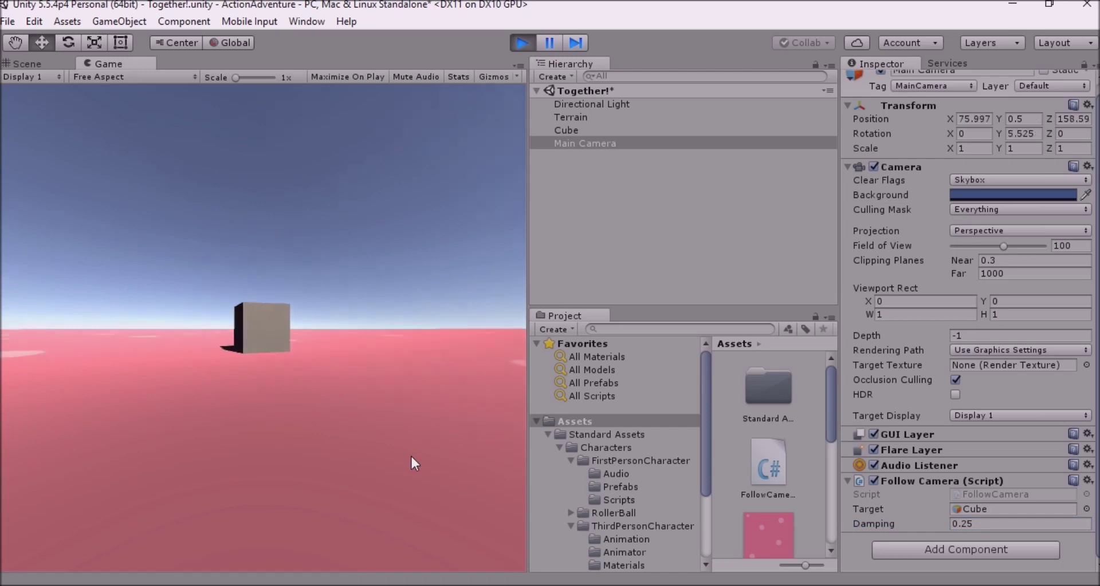
pyautogui.press('d')
pyautogui.press('w')
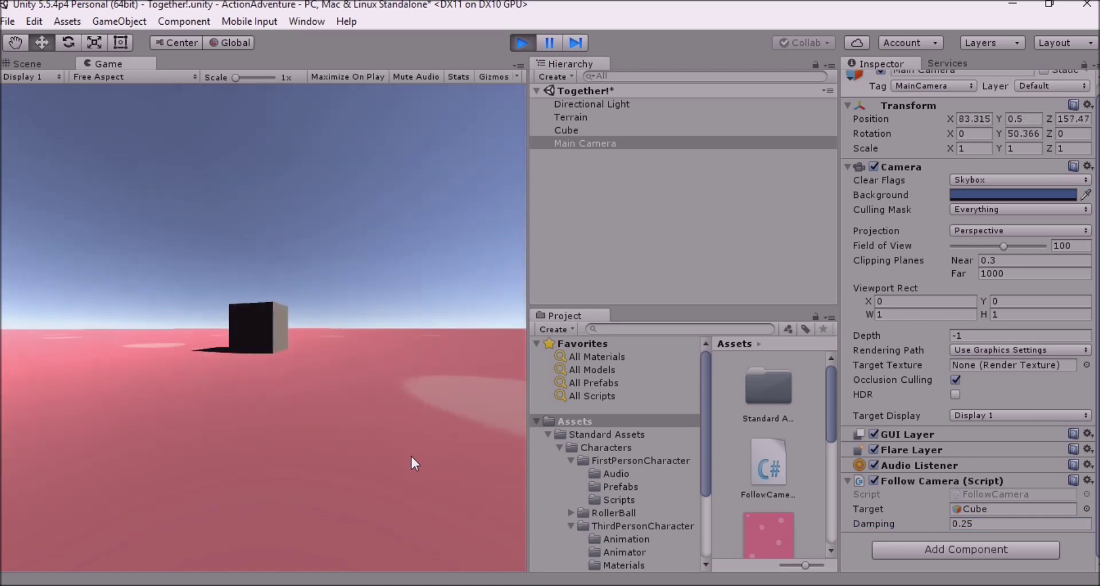
pyautogui.press('a')
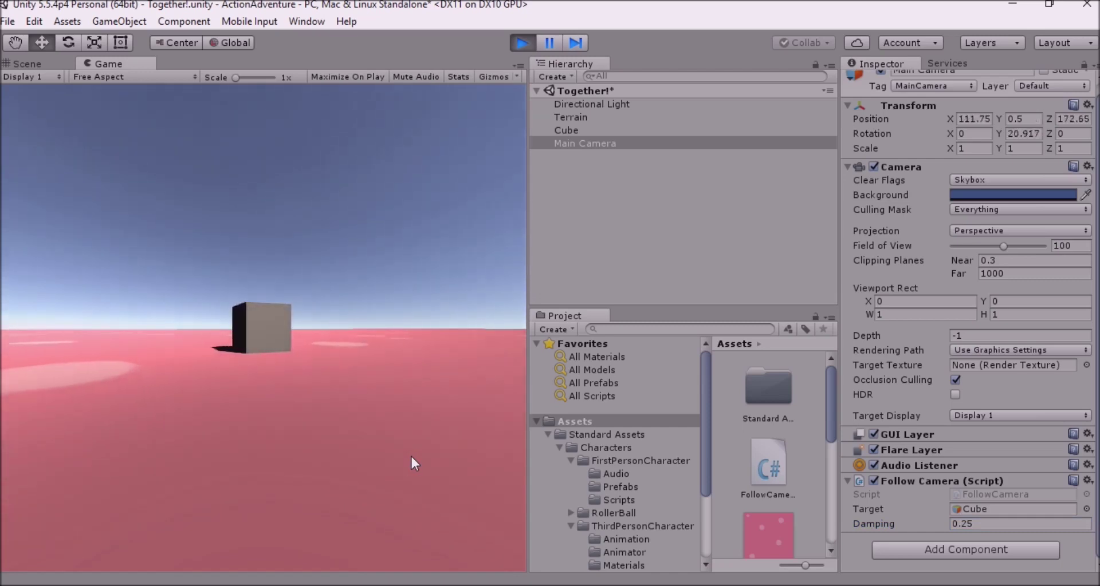
pyautogui.press('a')
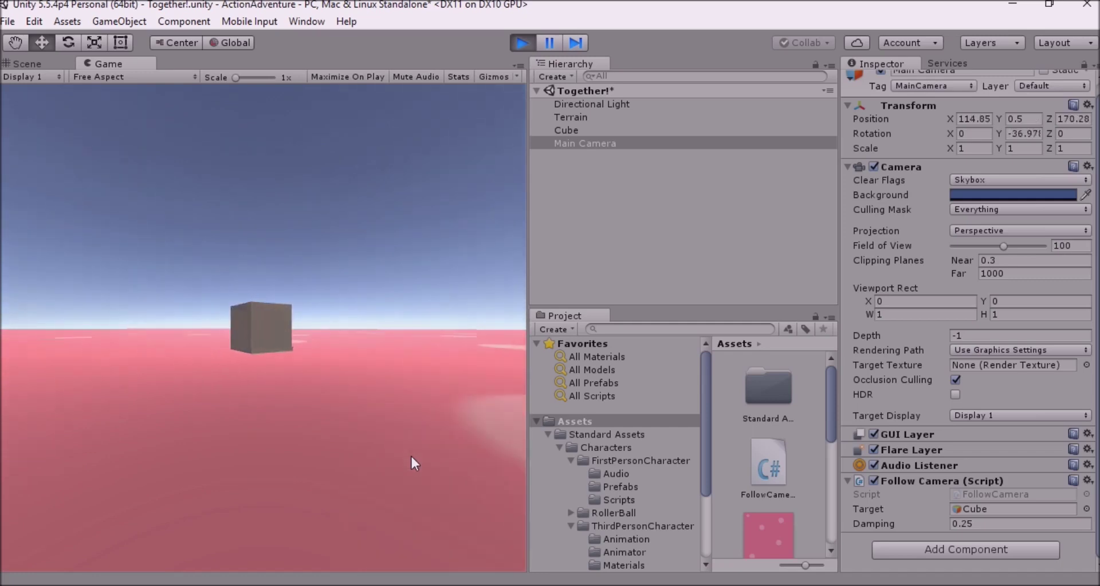
pyautogui.press('w')
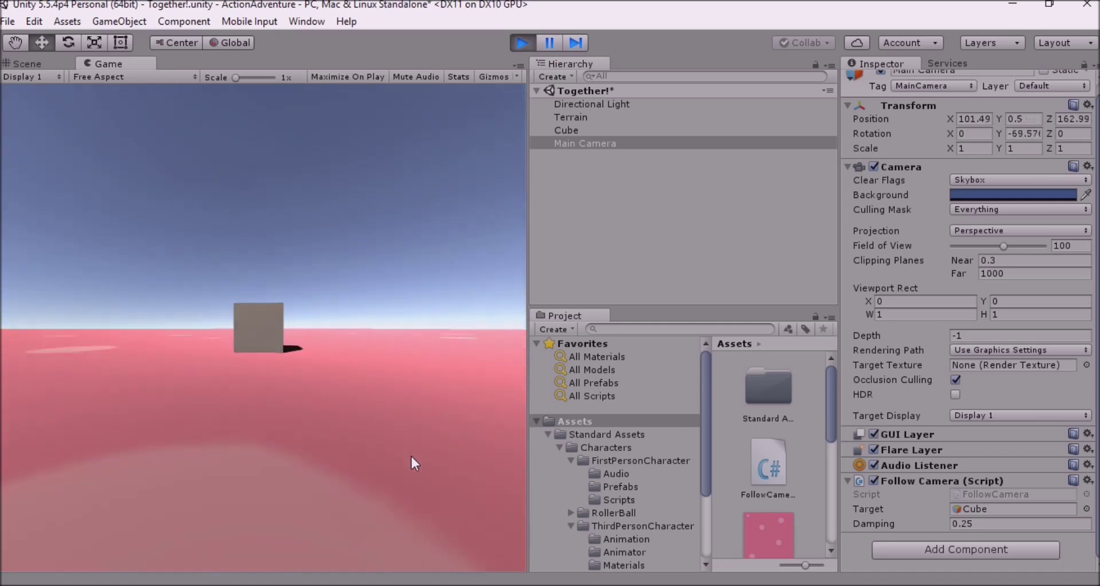
pyautogui.press('w')
pyautogui.press('d')
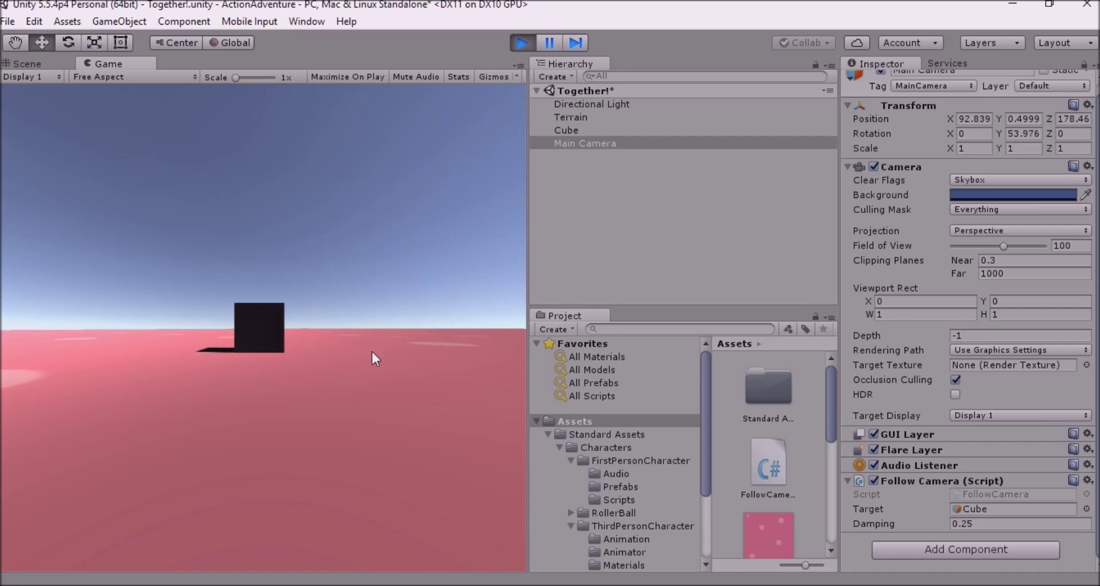
# - Return to the object properties and display the FollowCamera script's code for review
pyautogui.hotkey('ctrl', '0')
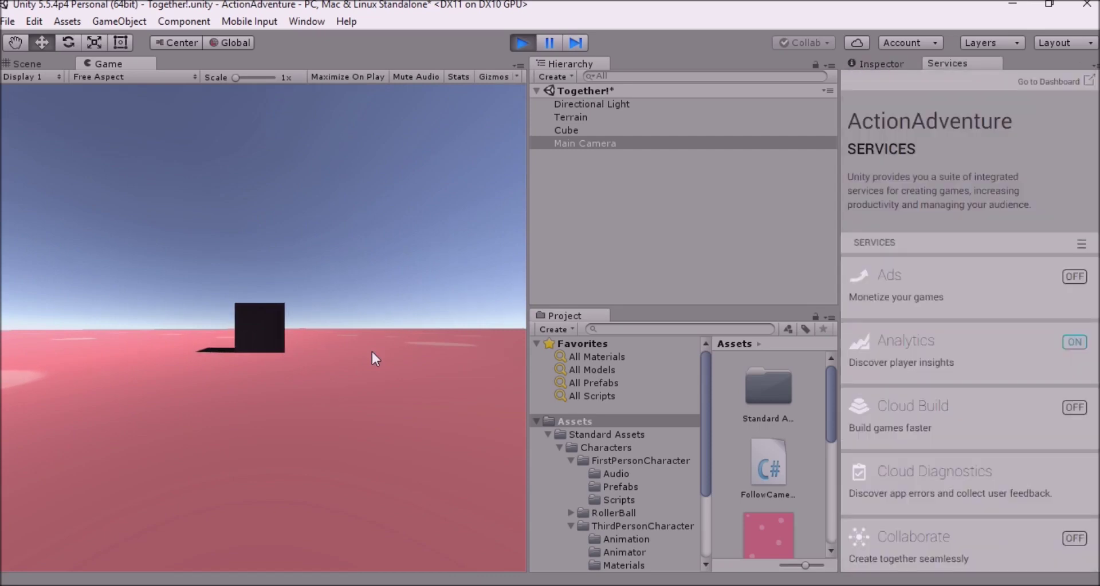
pyautogui.click(867, 64)
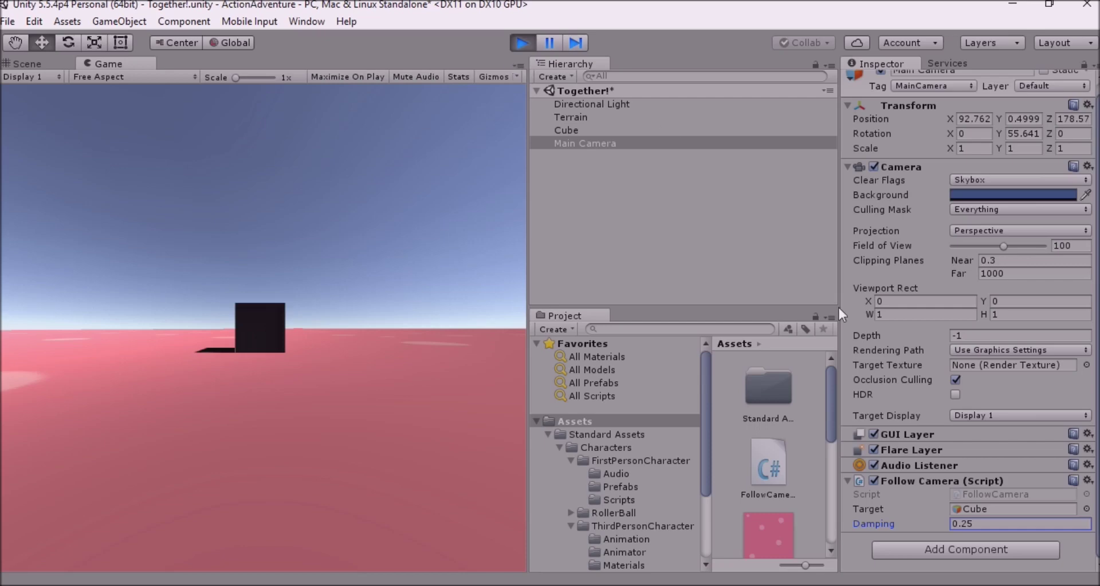
pyautogui.click(770, 473)
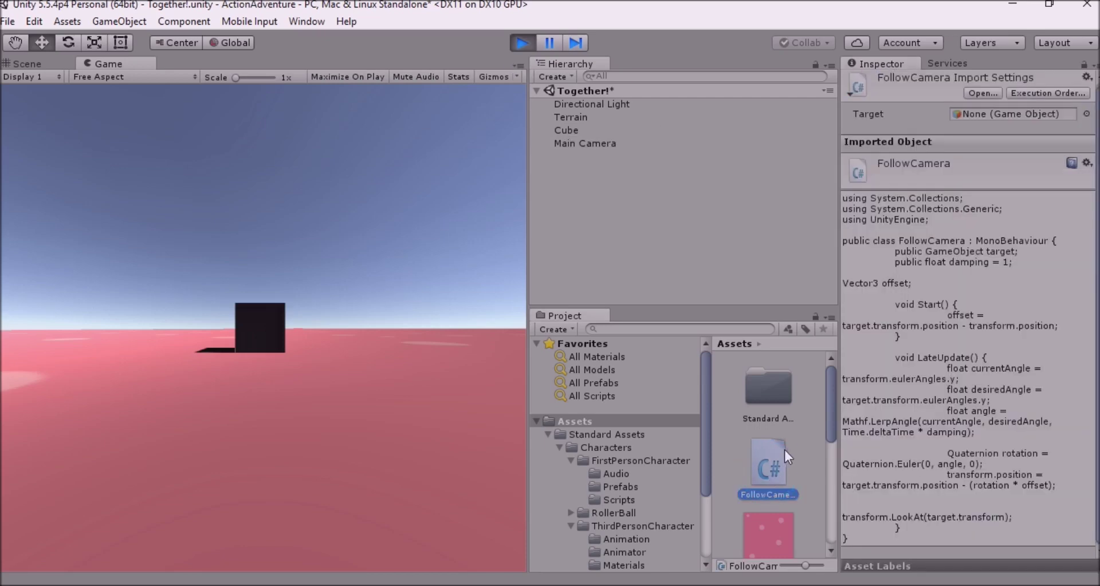